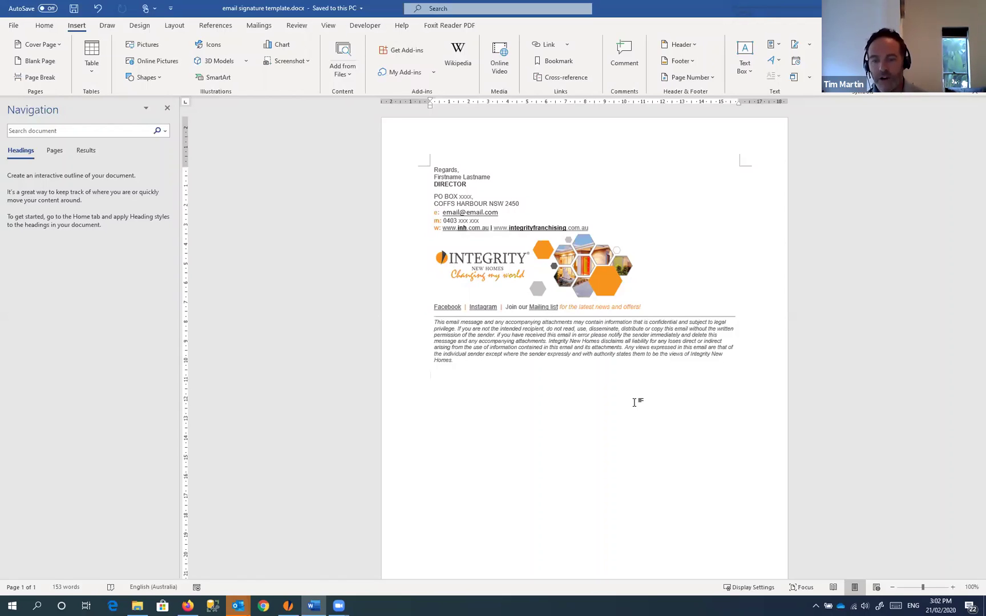
Step: Replace the 'Firstname Lastname' placeholder with the person's full name
{"action": "left_click", "coordinate": [435, 171]}
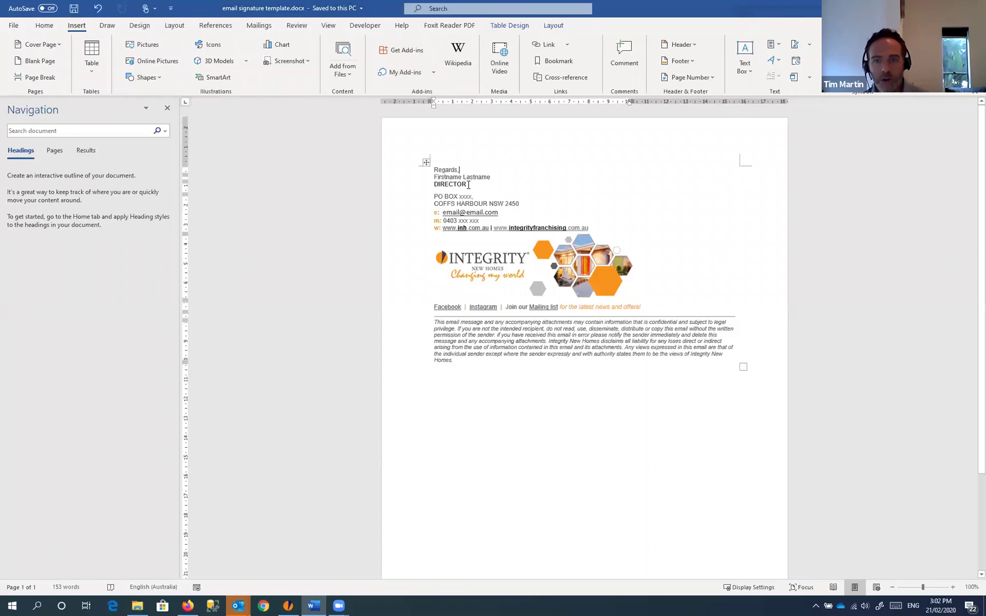
{"action": "left_click_drag", "start_coordinate": [434, 177], "coordinate": [491, 178]}
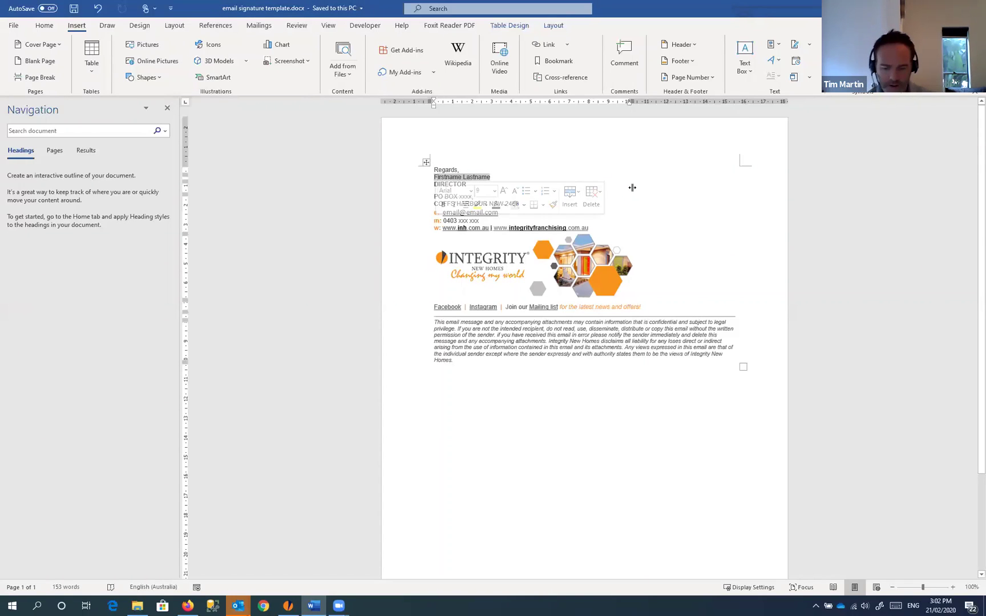
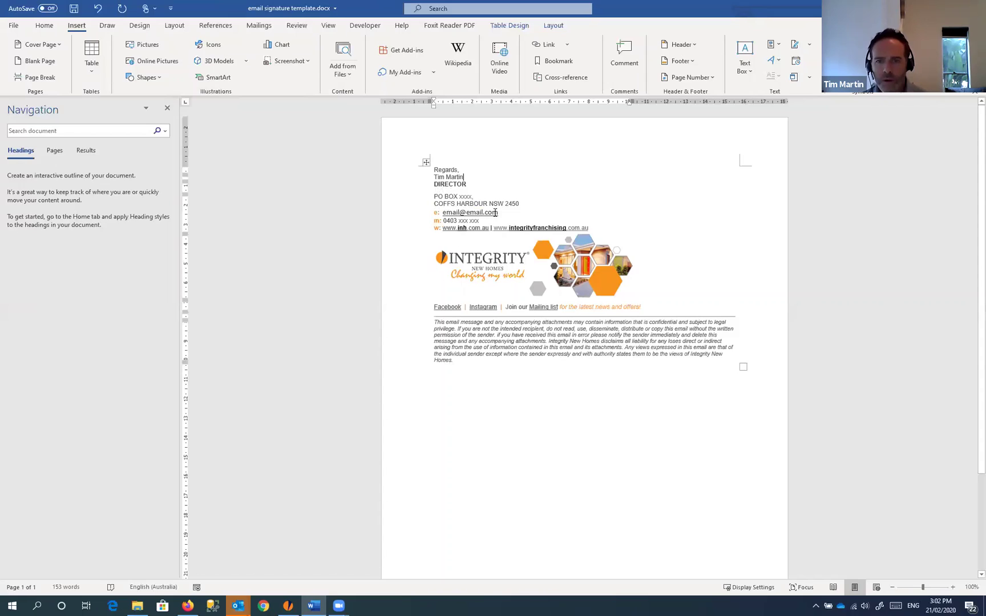
{"action": "left_click_drag", "start_coordinate": [497, 212], "coordinate": [442, 213]}
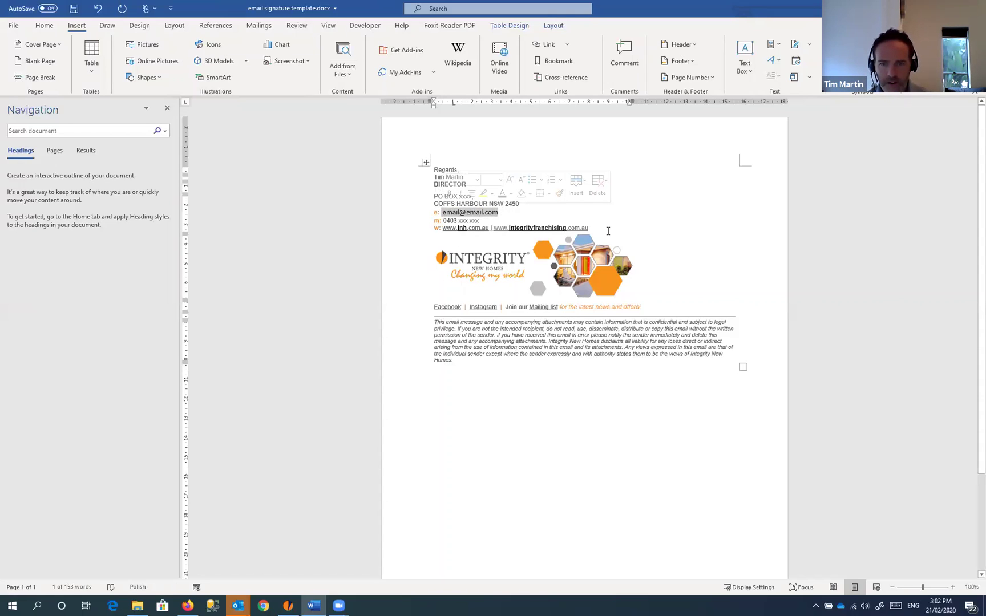
{"action": "type", "text": "email.email"}
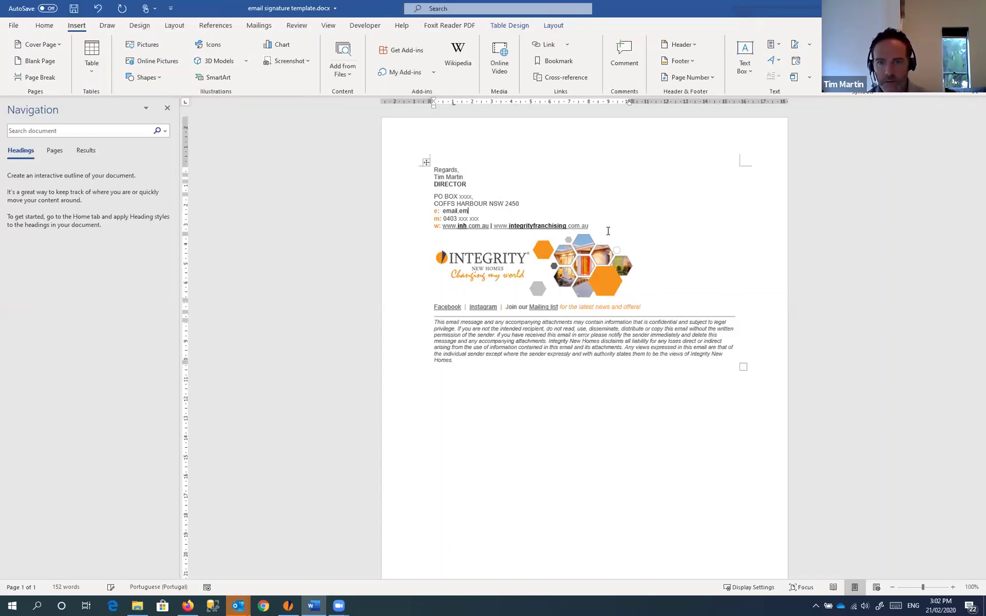
{"action": "key", "text": "BackSpace"}
{"action": "key", "text": "BackSpace"}
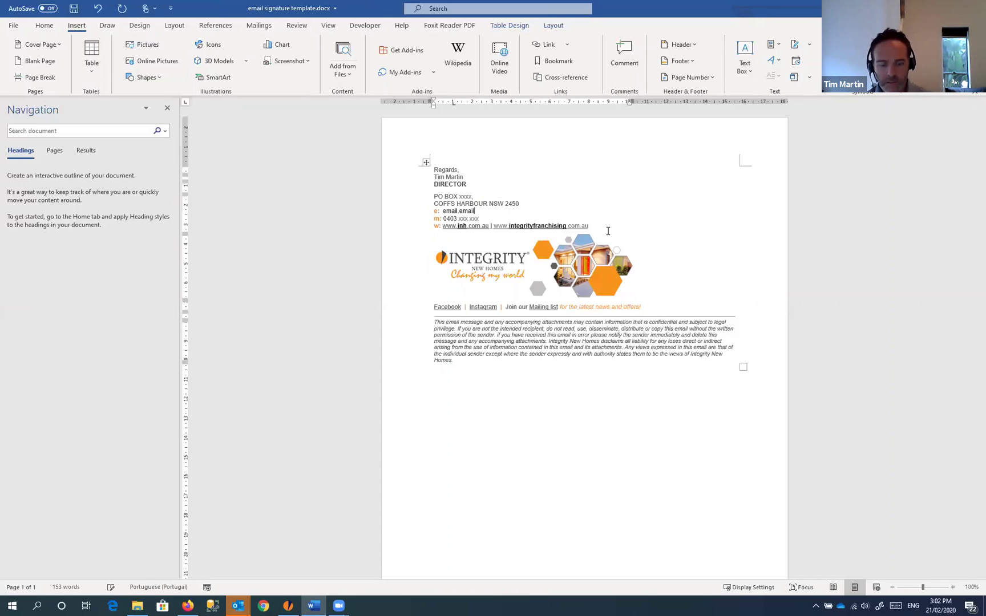
{"action": "type", "text": "@email.com"}
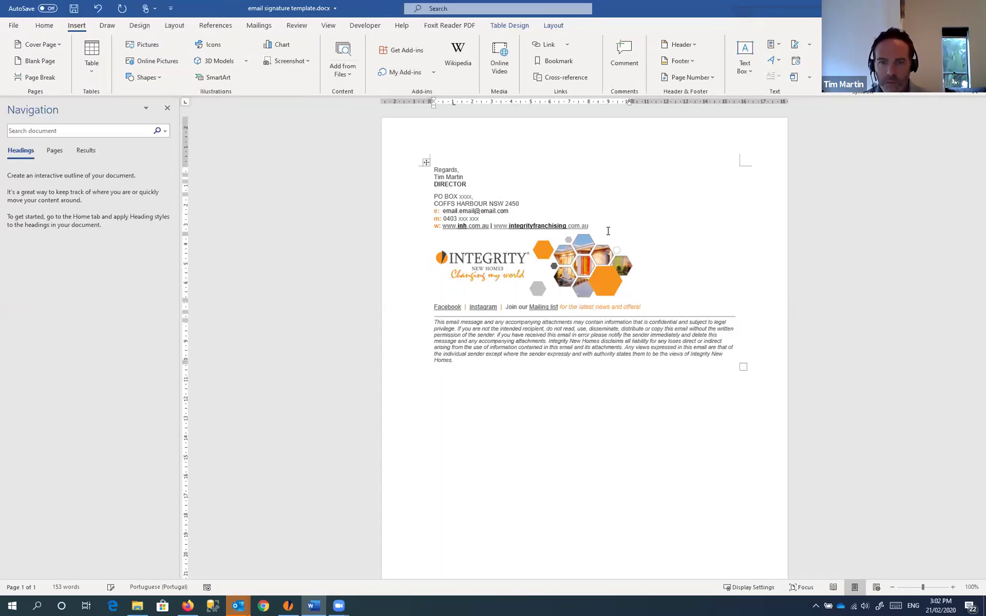
{"action": "key", "text": "shift+Left"}
{"action": "left_click", "coordinate": [511, 212]}
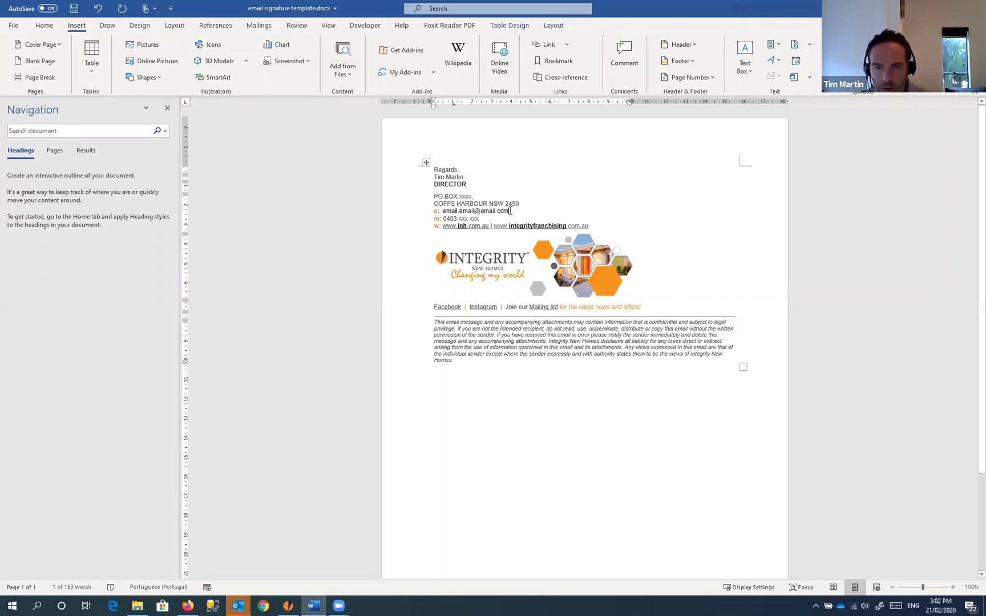
{"action": "left_click_drag", "start_coordinate": [509, 211], "coordinate": [442, 211]}
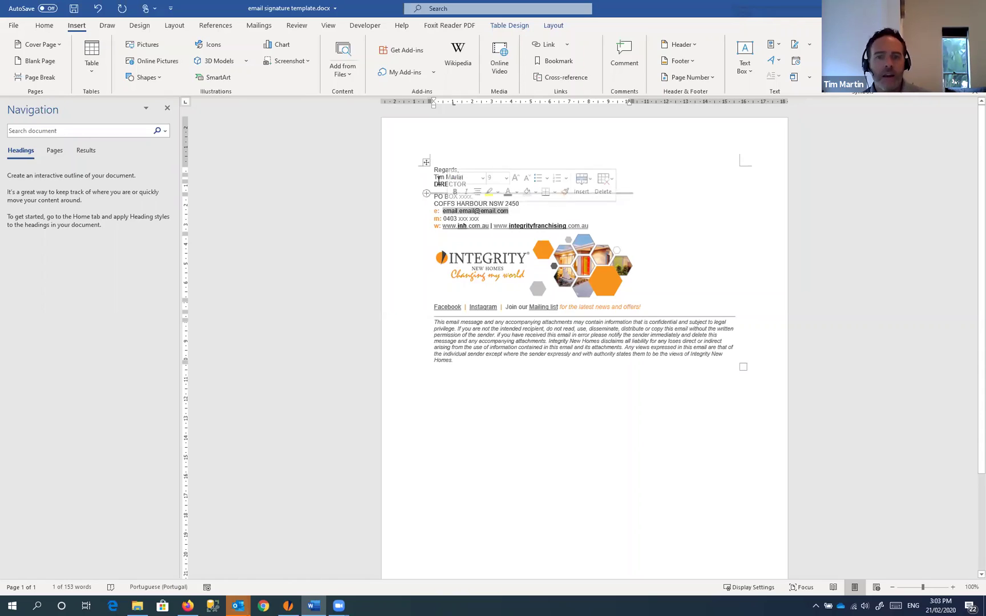
{"action": "left_click_drag", "start_coordinate": [489, 226], "coordinate": [443, 226]}
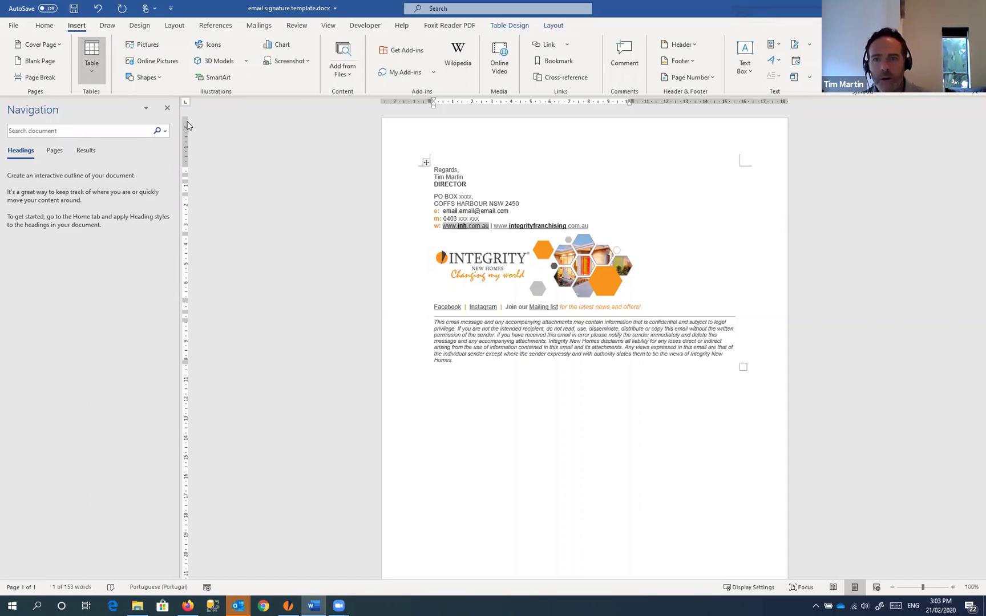
{"action": "left_click", "coordinate": [544, 49]}
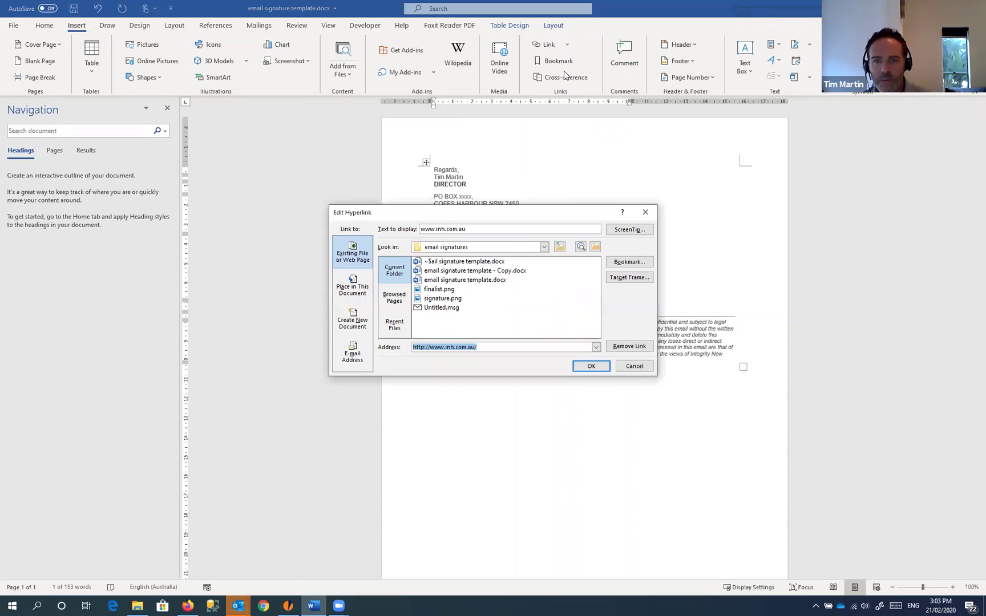
{"action": "left_click_drag", "start_coordinate": [467, 215], "coordinate": [548, 268]}
{"action": "left_click", "coordinate": [540, 385]}
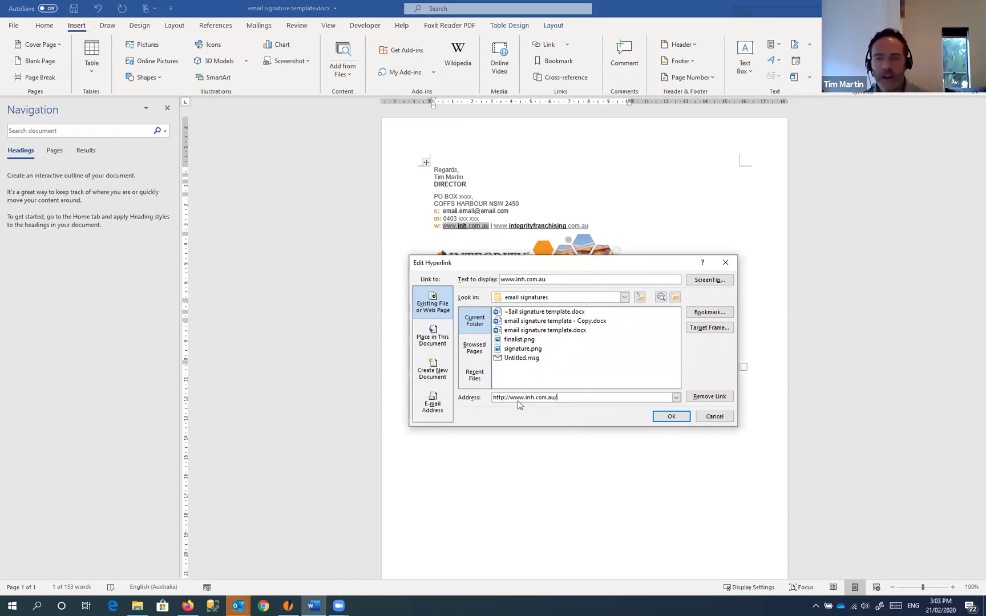
{"action": "double_click", "coordinate": [500, 397]}
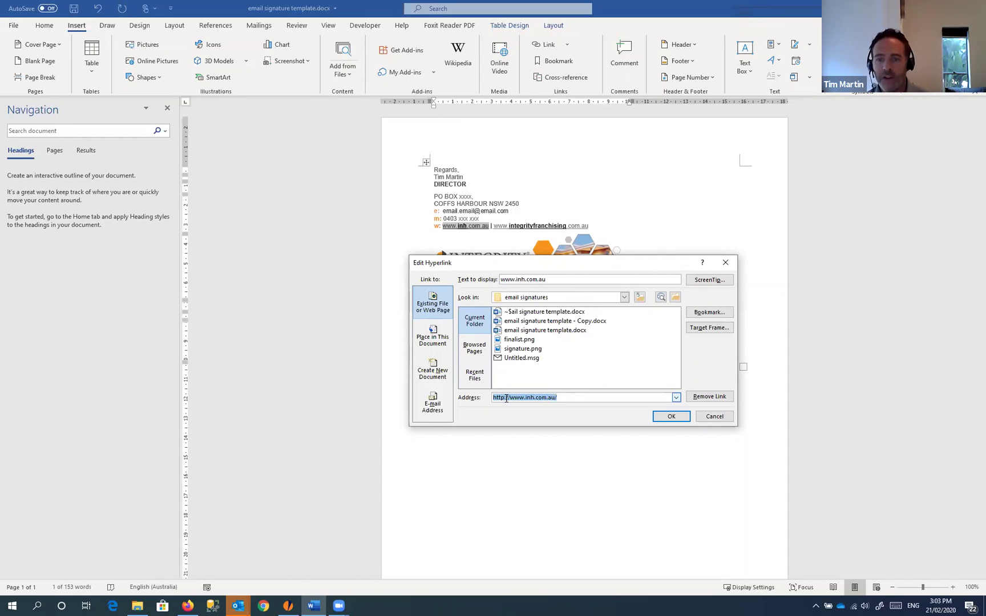
{"action": "left_click", "coordinate": [568, 396]}
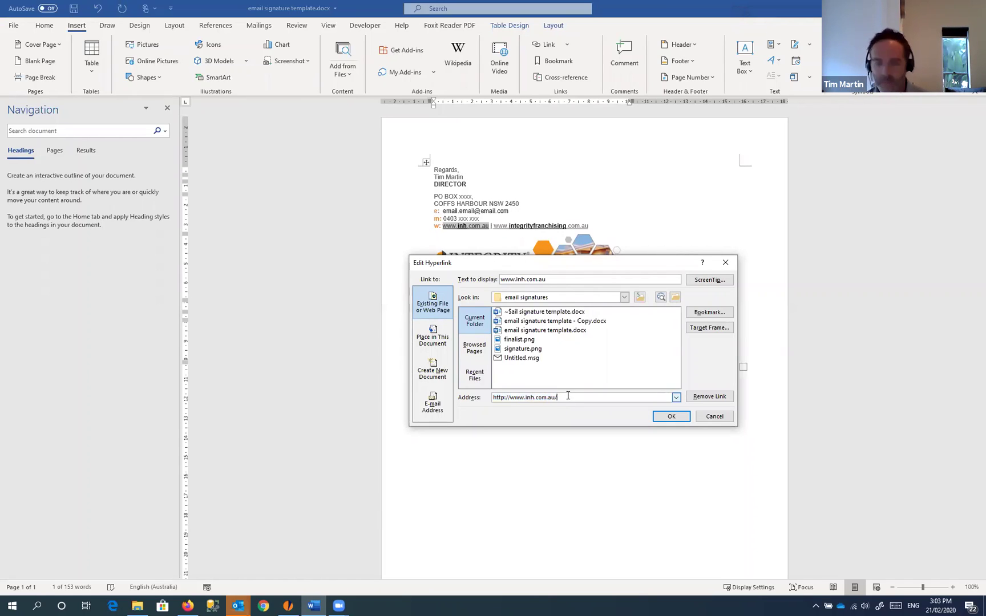
{"action": "type", "text": "southcoast"}
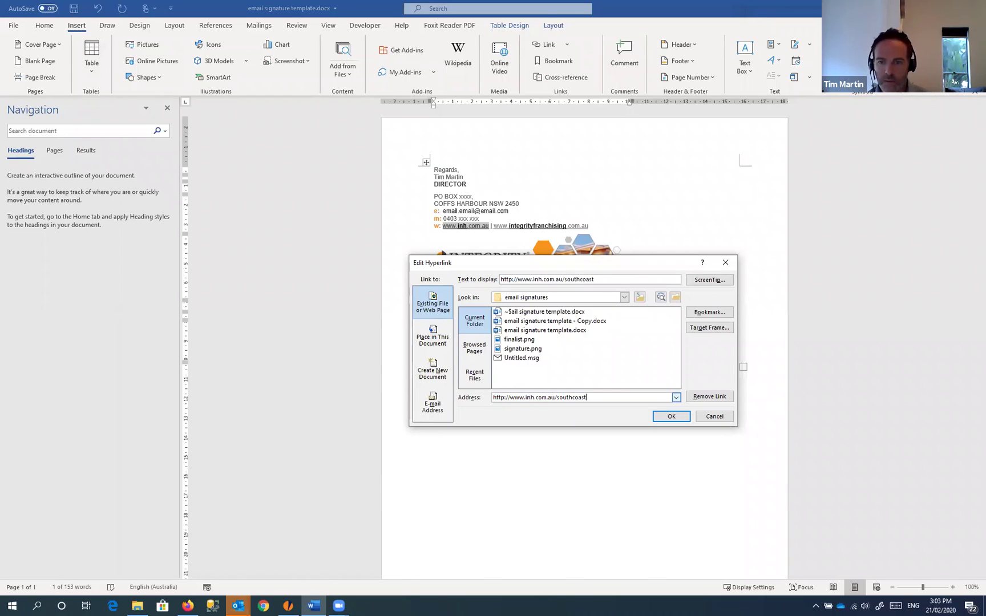
{"action": "left_click", "coordinate": [508, 398]}
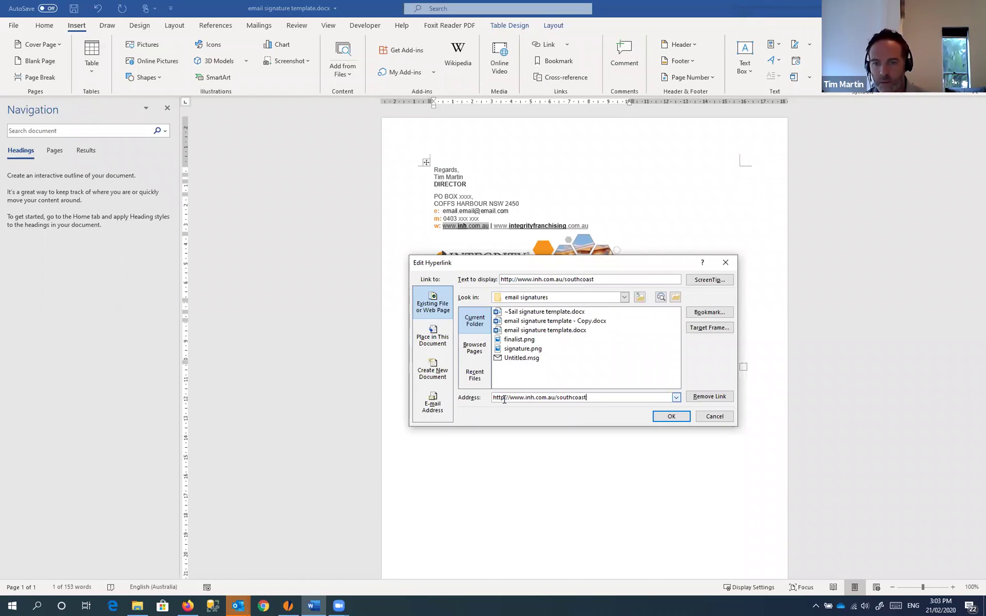
{"action": "type", "text": "s"}
{"action": "left_click", "coordinate": [670, 418]}
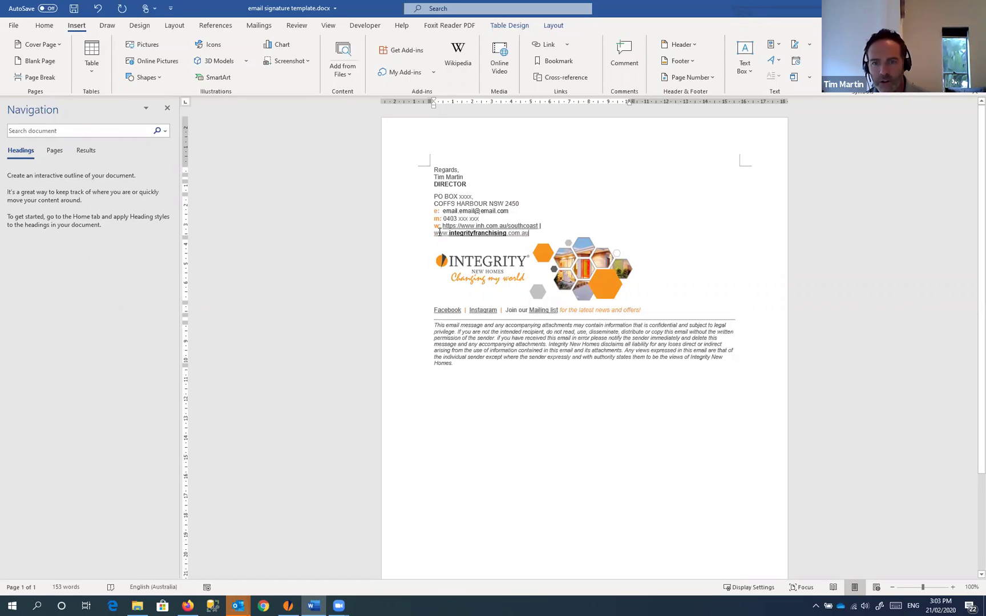
{"action": "left_click_drag", "start_coordinate": [528, 234], "coordinate": [438, 233]}
{"action": "key", "text": "Delete"}
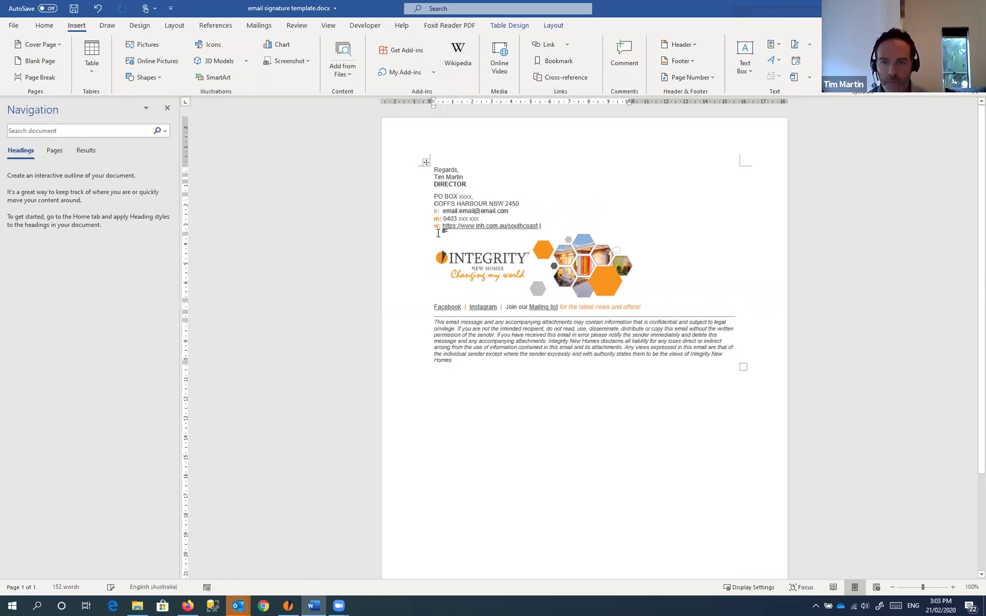
{"action": "key", "text": "BackSpace"}
{"action": "key", "text": "BackSpace"}
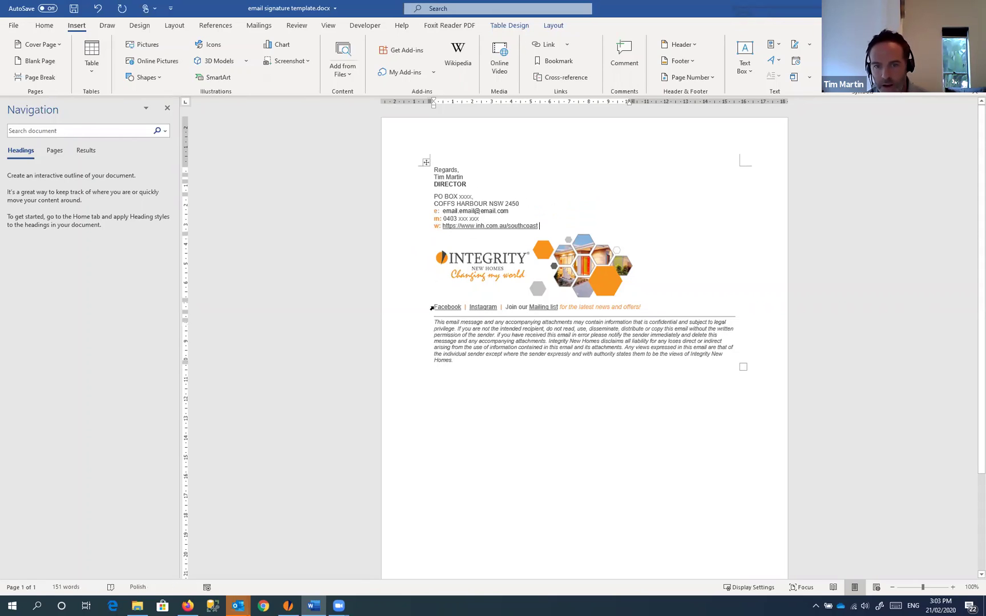
Step: Inspect the Facebook link's address and the disclaimer paragraph without changing them
{"action": "left_click_drag", "start_coordinate": [432, 308], "coordinate": [462, 307]}
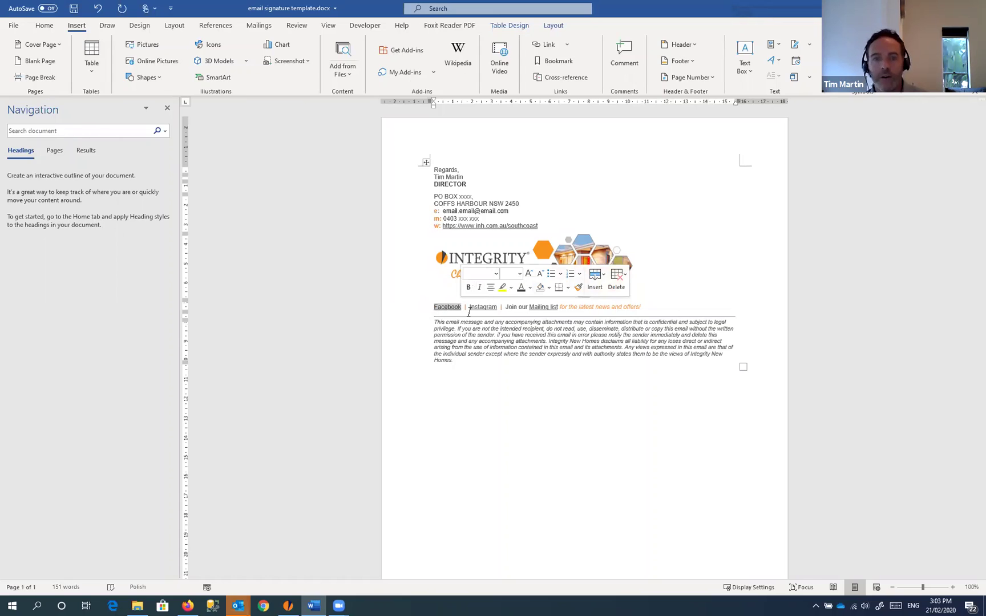
{"action": "left_click", "coordinate": [544, 47]}
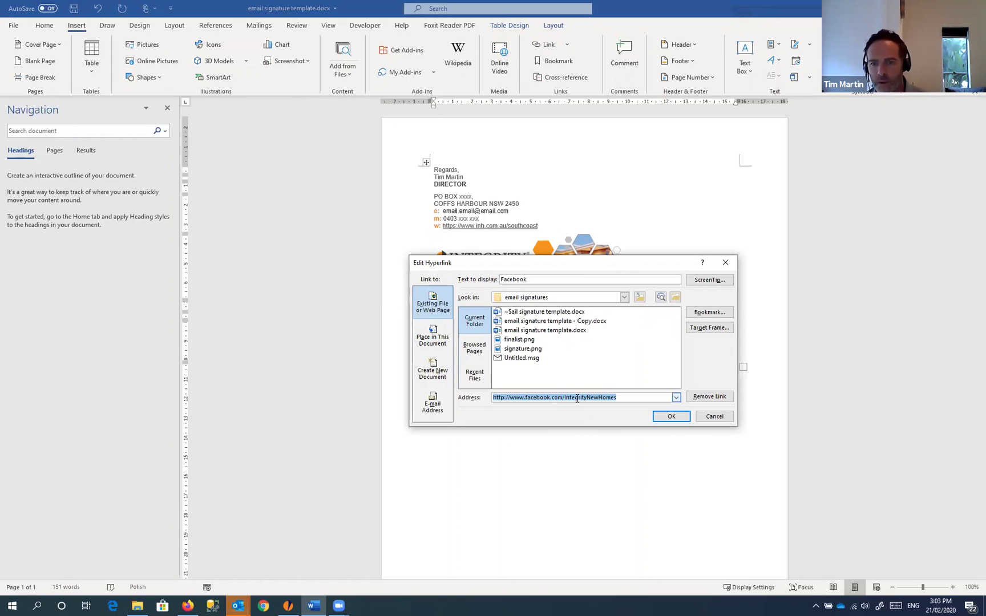
{"action": "left_click", "coordinate": [577, 399]}
{"action": "left_click_drag", "start_coordinate": [564, 398], "coordinate": [641, 397]}
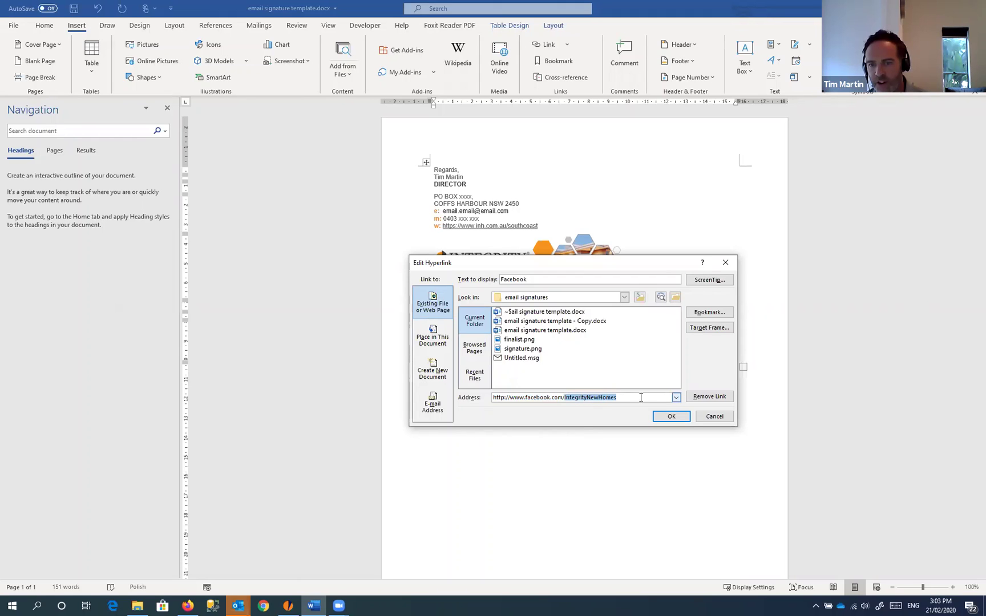
{"action": "left_click", "coordinate": [709, 418]}
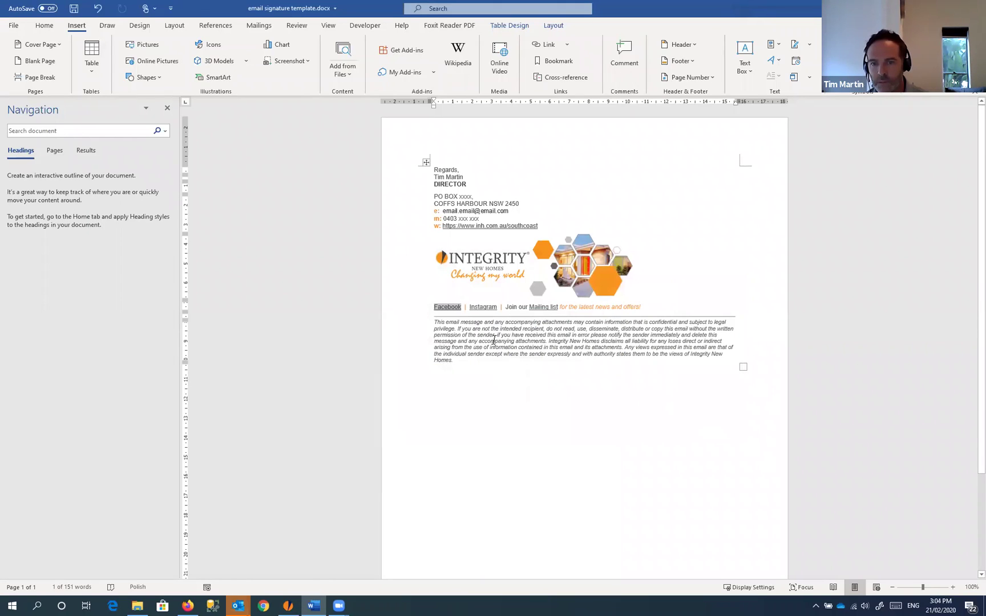
{"action": "triple_click", "coordinate": [436, 322]}
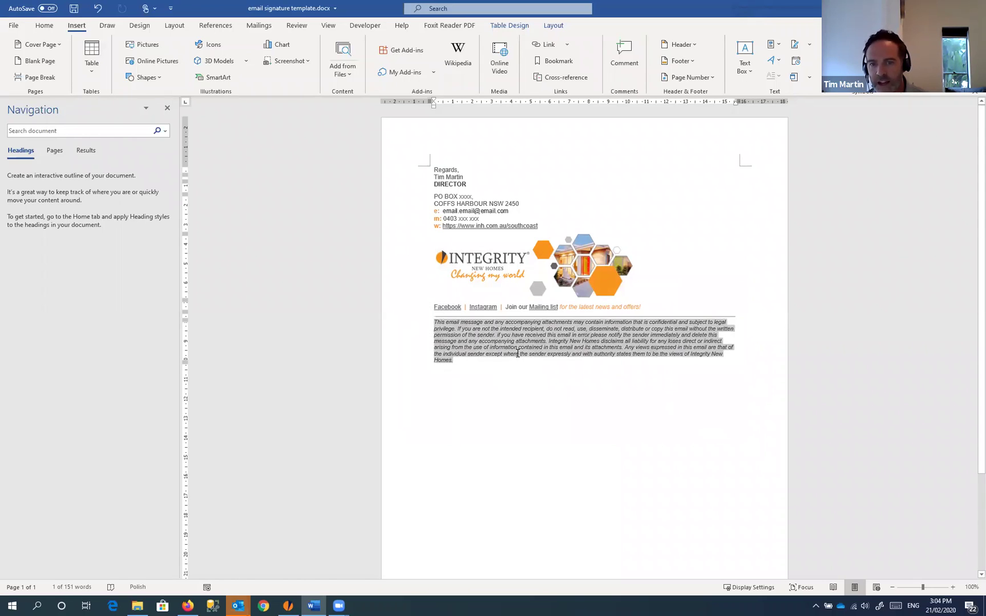
{"action": "left_click", "coordinate": [516, 398]}
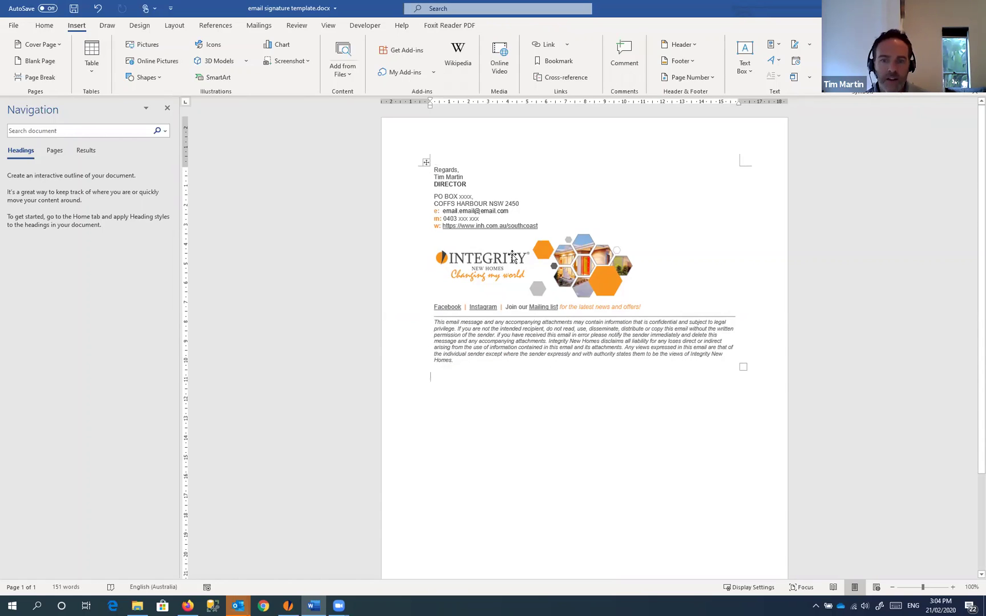
Step: Insert a portrait logo banner below the logo, delete it, and switch to the email signatures folder
{"action": "left_click", "coordinate": [551, 272]}
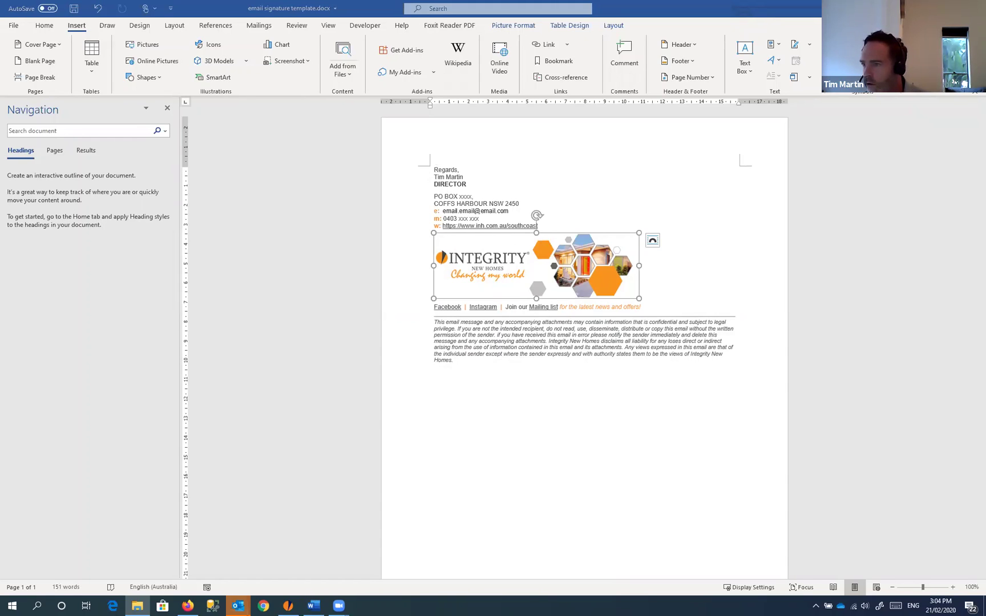
{"action": "left_click_drag", "start_coordinate": [656, 394], "coordinate": [515, 406]}
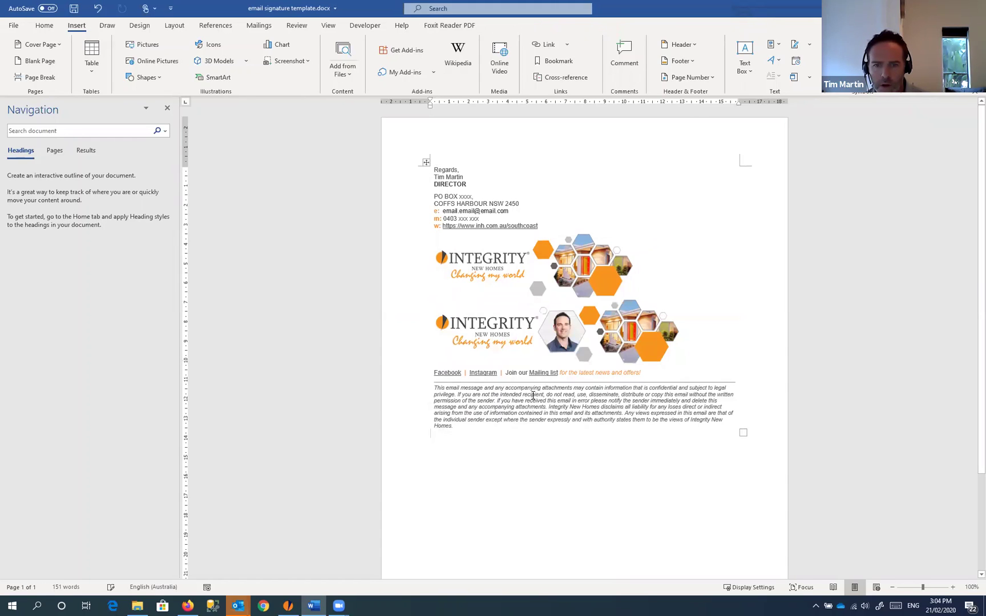
{"action": "left_click", "coordinate": [567, 326]}
{"action": "key", "text": "Delete"}
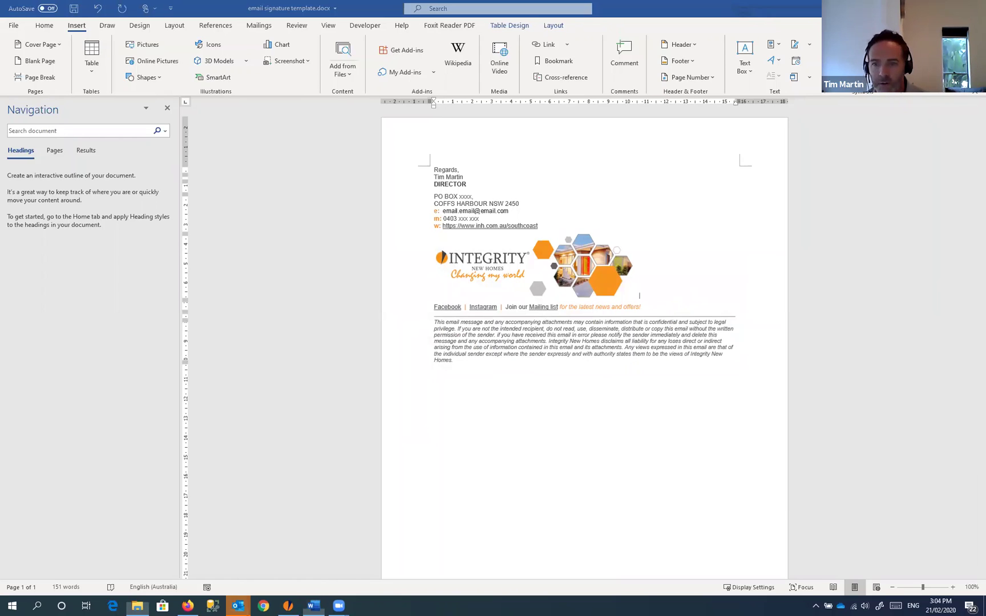
{"action": "key", "text": "alt+Tab"}
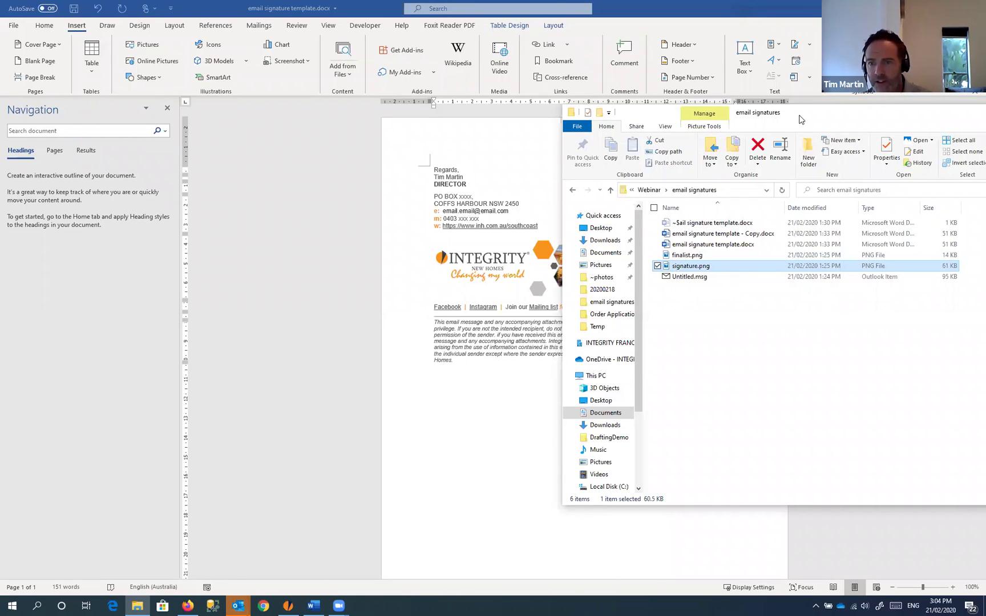
Step: Move the folder window aside and drag signature.png into the document below the logo
{"action": "left_click_drag", "start_coordinate": [799, 115], "coordinate": [886, 140]}
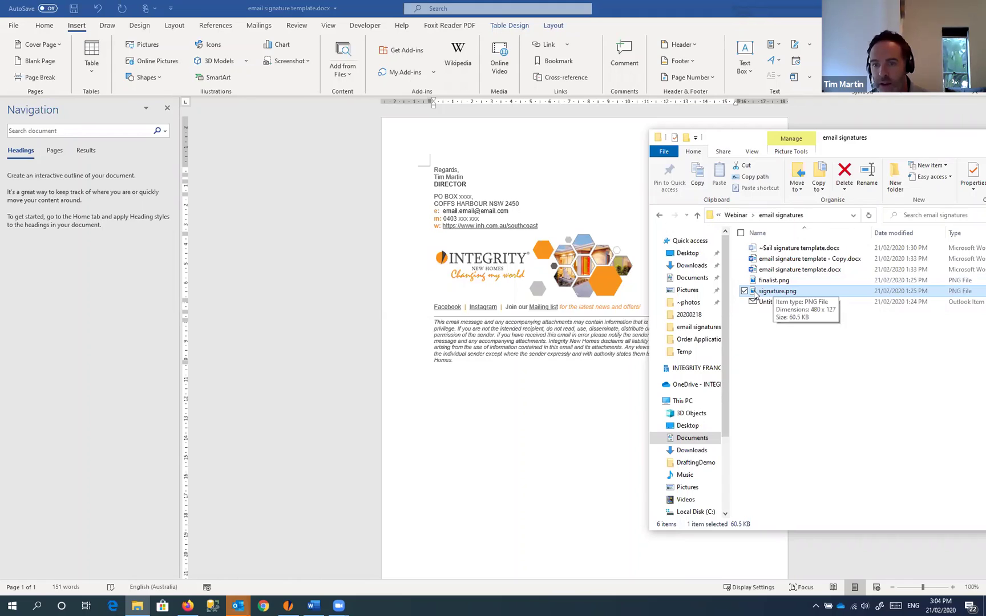
{"action": "mouse_move", "coordinate": [755, 294]}
{"action": "left_mouse_down"}
{"action": "mouse_move", "coordinate": [706, 265]}
{"action": "mouse_move", "coordinate": [536, 258]}
{"action": "mouse_move", "coordinate": [472, 243]}
{"action": "mouse_move", "coordinate": [469, 383]}
{"action": "mouse_move", "coordinate": [478, 400]}
{"action": "left_mouse_up"}
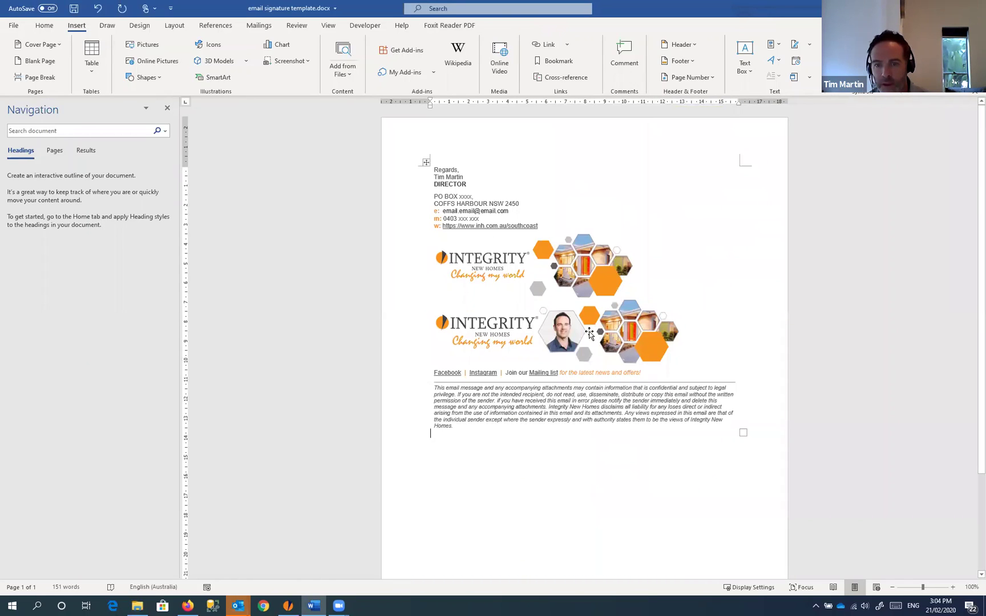
Step: Delete the old Integrity logo and select the whole signature from Regards to the disclaimer
{"action": "left_click", "coordinate": [557, 321]}
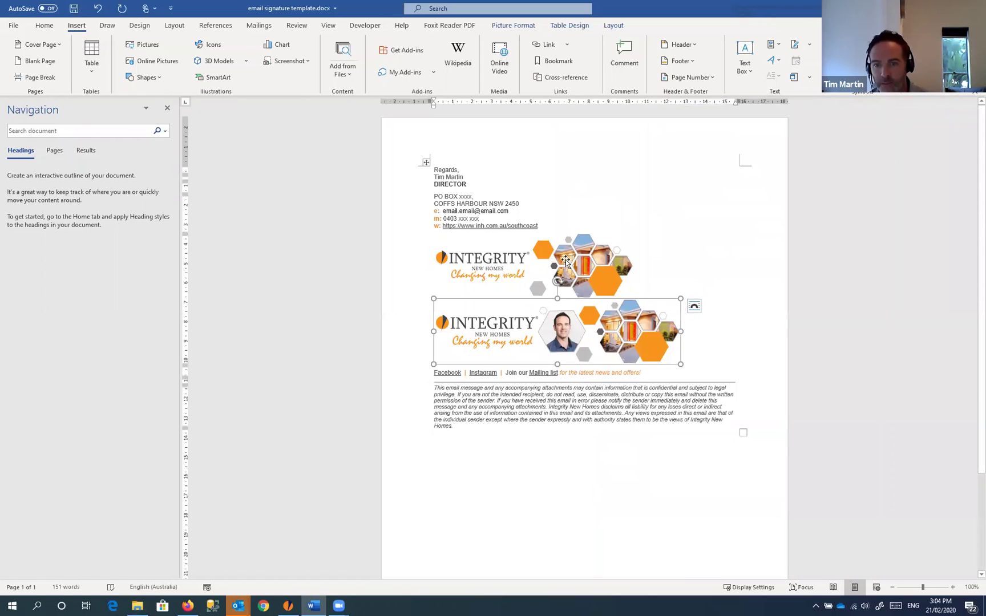
{"action": "left_click", "coordinate": [570, 268]}
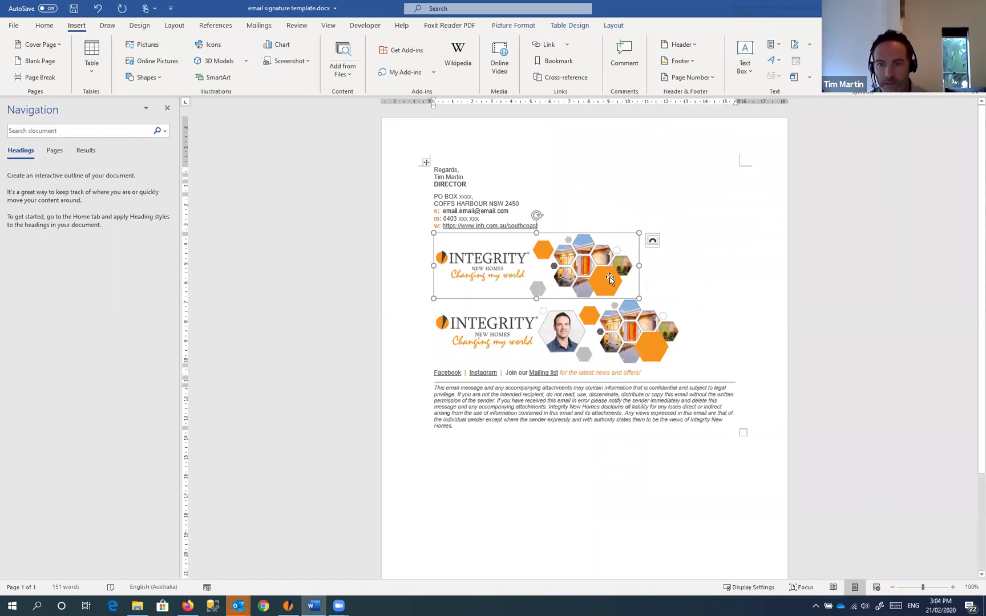
{"action": "key", "text": "Delete"}
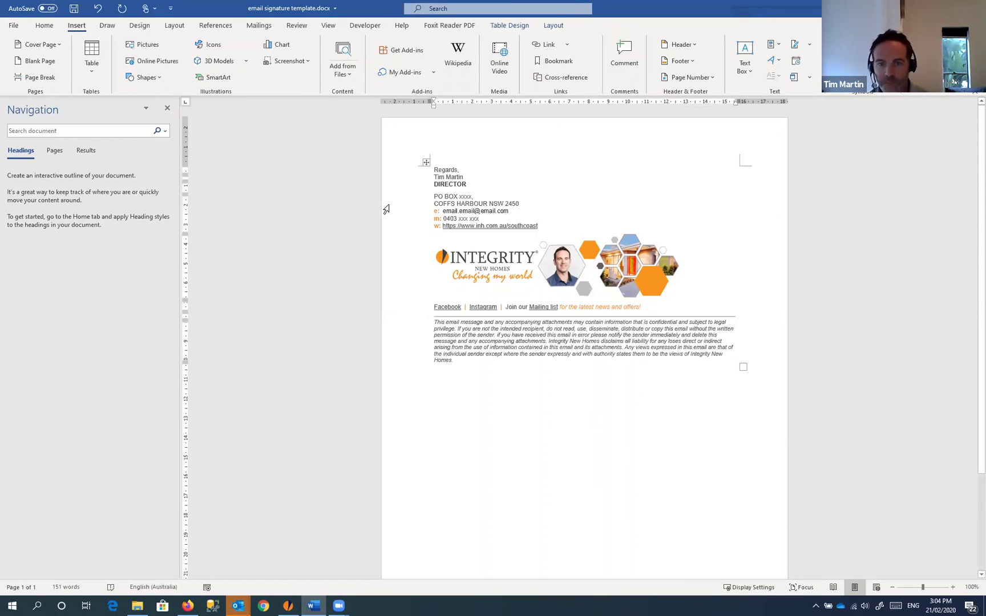
{"action": "left_click", "coordinate": [446, 170]}
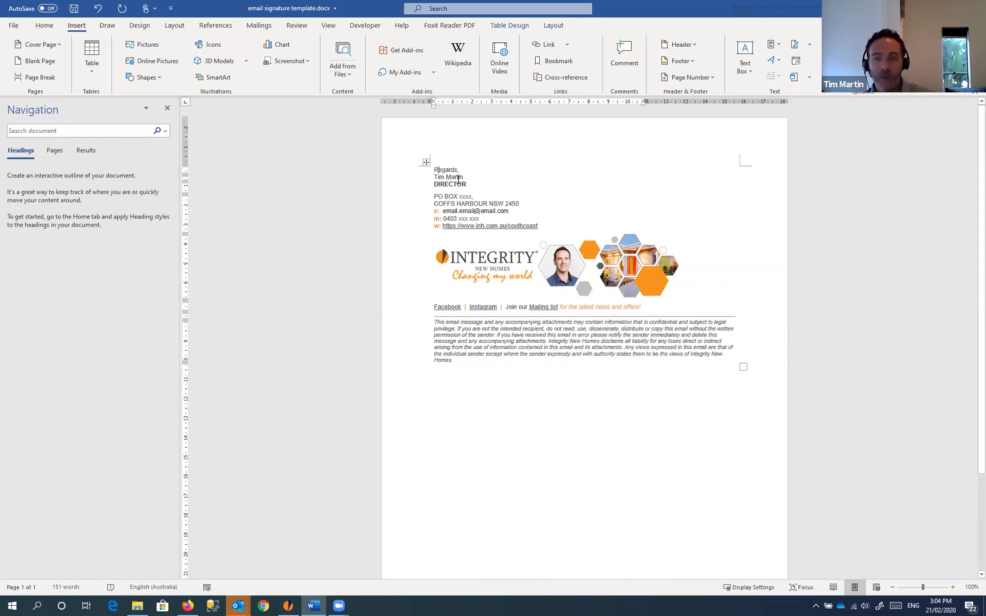
{"action": "mouse_move", "coordinate": [433, 170]}
{"action": "left_mouse_down"}
{"action": "mouse_move", "coordinate": [451, 227]}
{"action": "mouse_move", "coordinate": [461, 349]}
{"action": "left_mouse_up"}
{"action": "key", "text": "ctrl+c"}
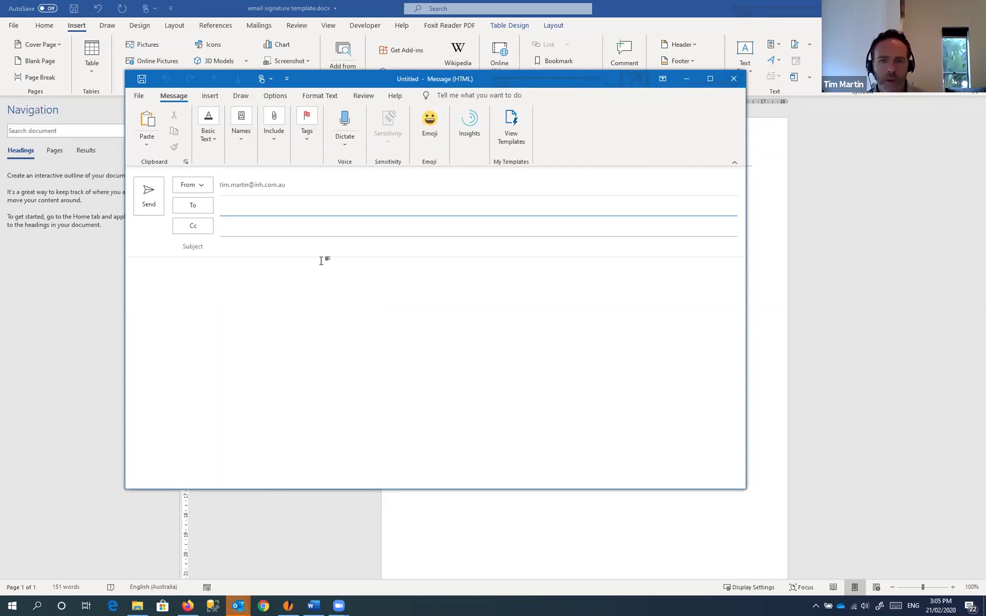
Step: Maximise the new message and open Signatures and Stationery from the Signature menu
{"action": "double_click", "coordinate": [548, 83]}
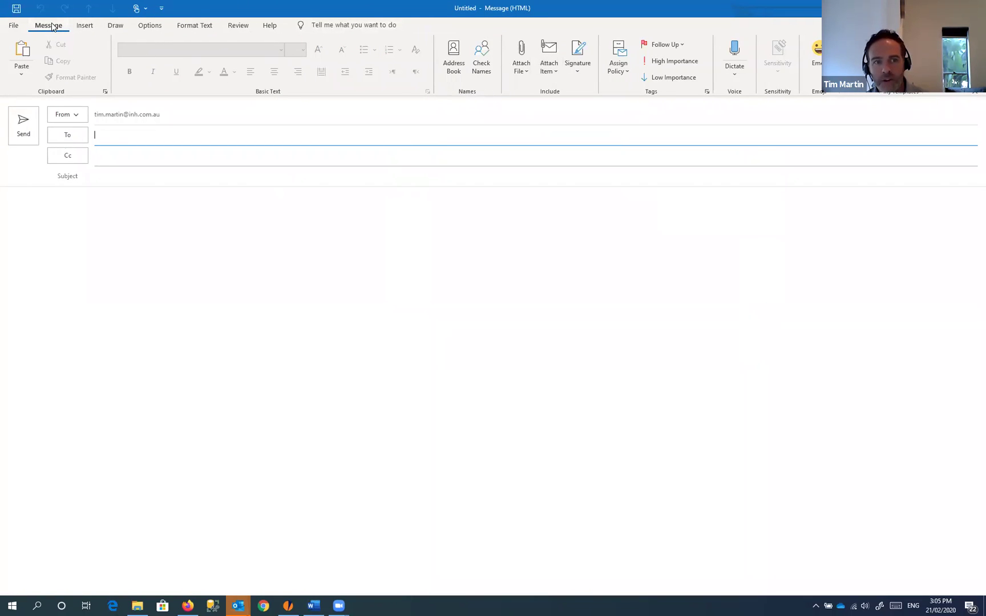
{"action": "left_click", "coordinate": [582, 73]}
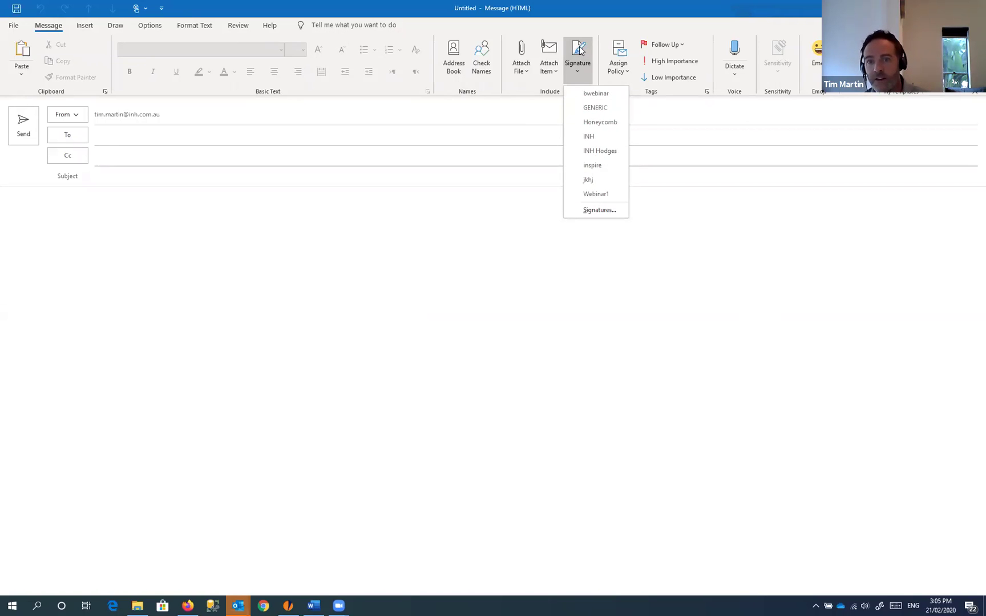
{"action": "left_click", "coordinate": [601, 210]}
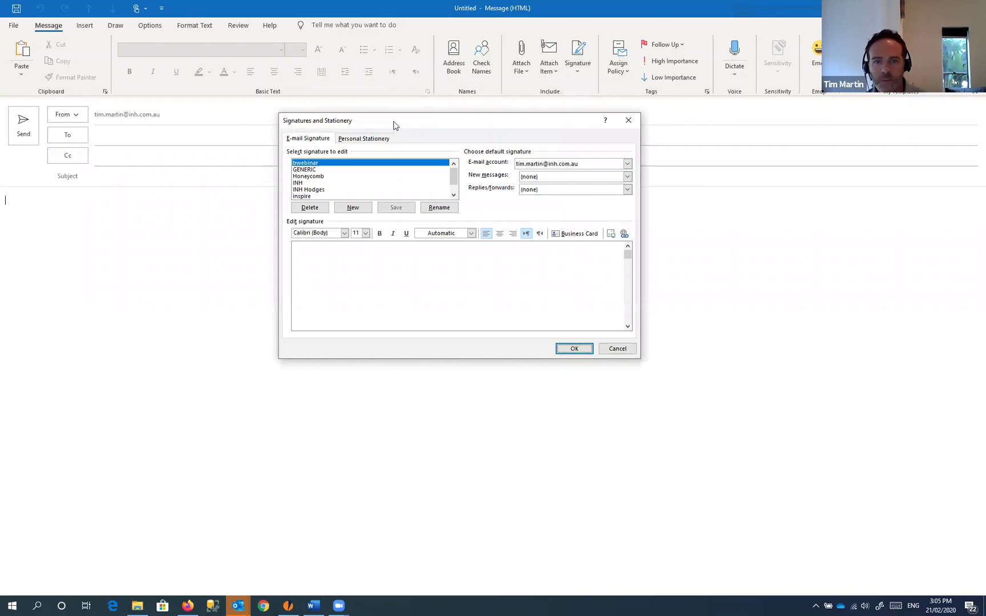
Step: Create a new signature named awebinar
{"action": "left_click_drag", "start_coordinate": [394, 125], "coordinate": [410, 141]}
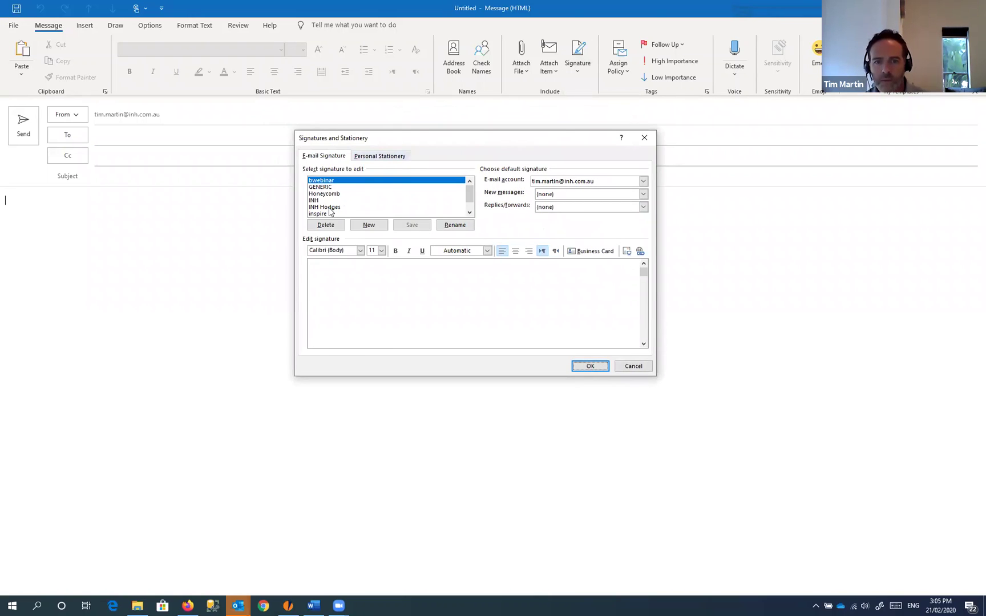
{"action": "left_click", "coordinate": [374, 228]}
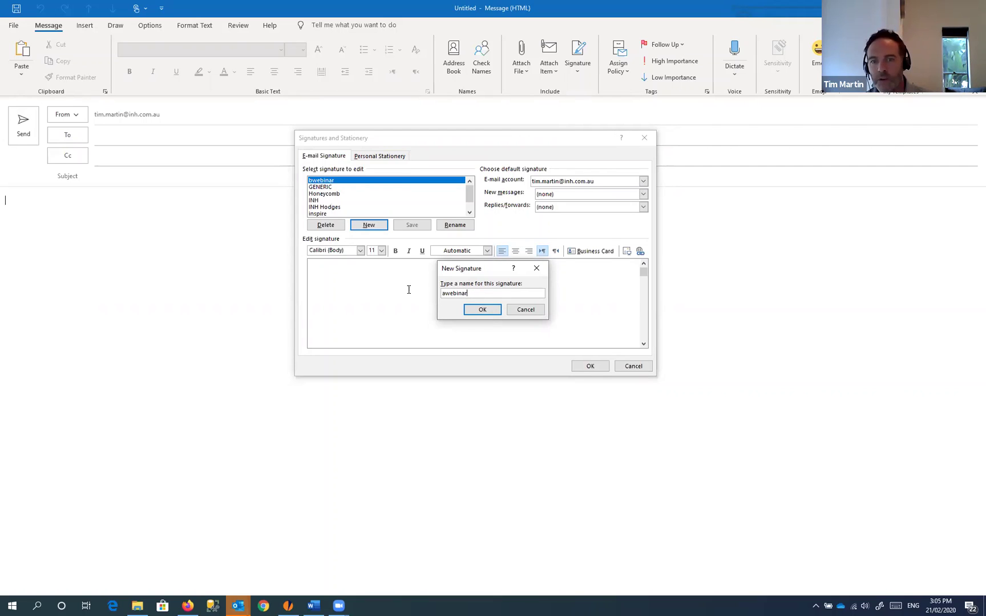
{"action": "key", "text": "ctrl+a"}
{"action": "left_click", "coordinate": [482, 312]}
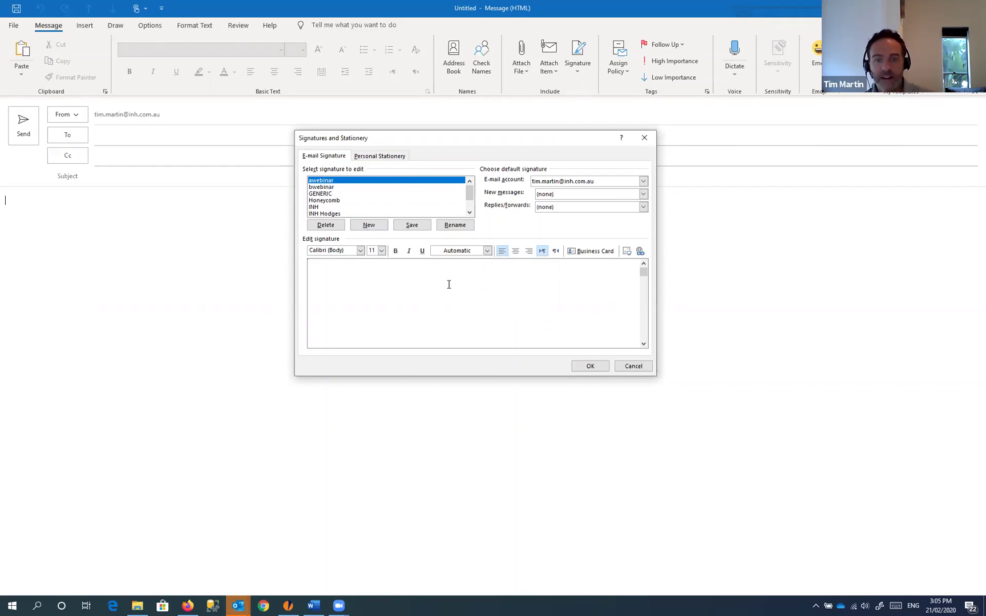
Step: Paste the copied company signature into the editor, check its formatting, and save it
{"action": "left_click", "coordinate": [349, 281]}
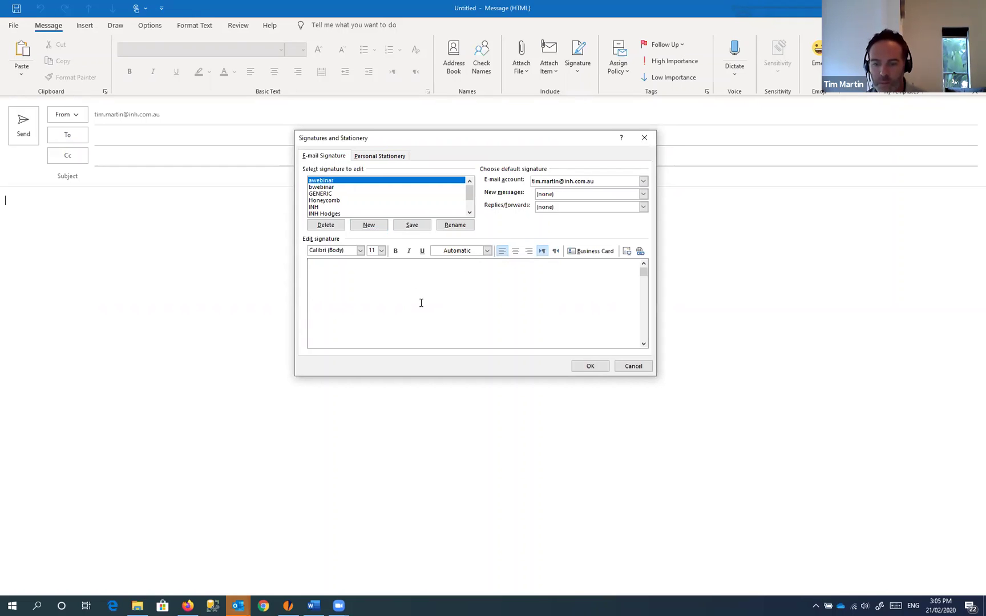
{"action": "key", "text": "ctrl+v"}
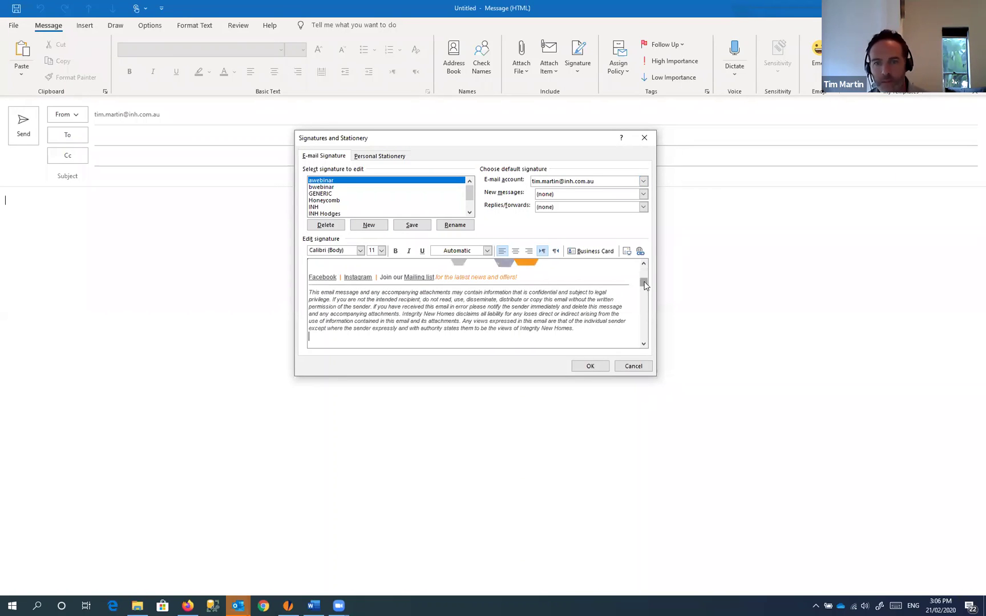
{"action": "left_click_drag", "start_coordinate": [644, 286], "coordinate": [644, 273]}
{"action": "left_click", "coordinate": [325, 285]}
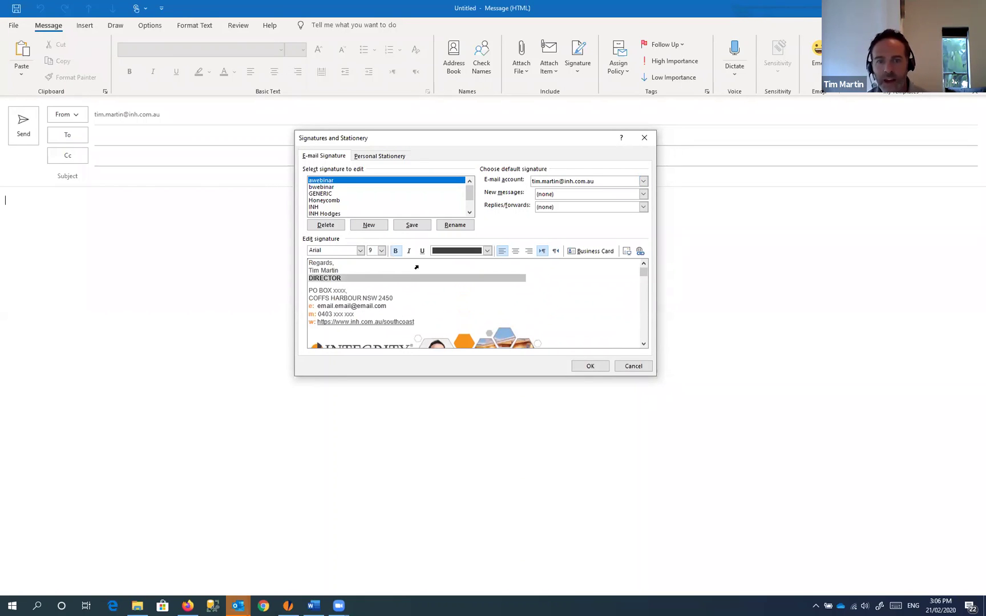
{"action": "key", "text": "Up"}
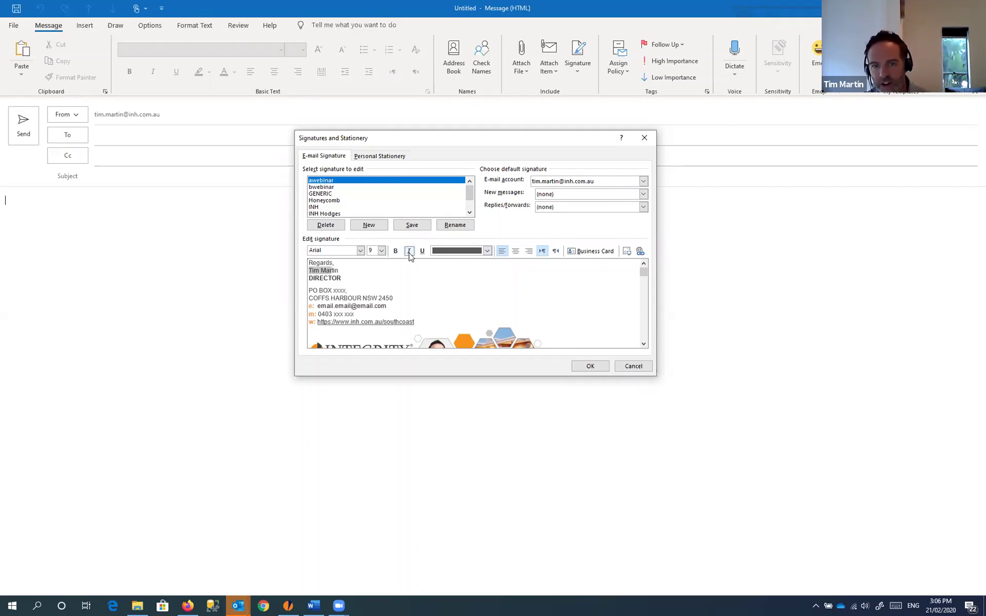
{"action": "left_click", "coordinate": [486, 251]}
{"action": "left_click", "coordinate": [487, 251]}
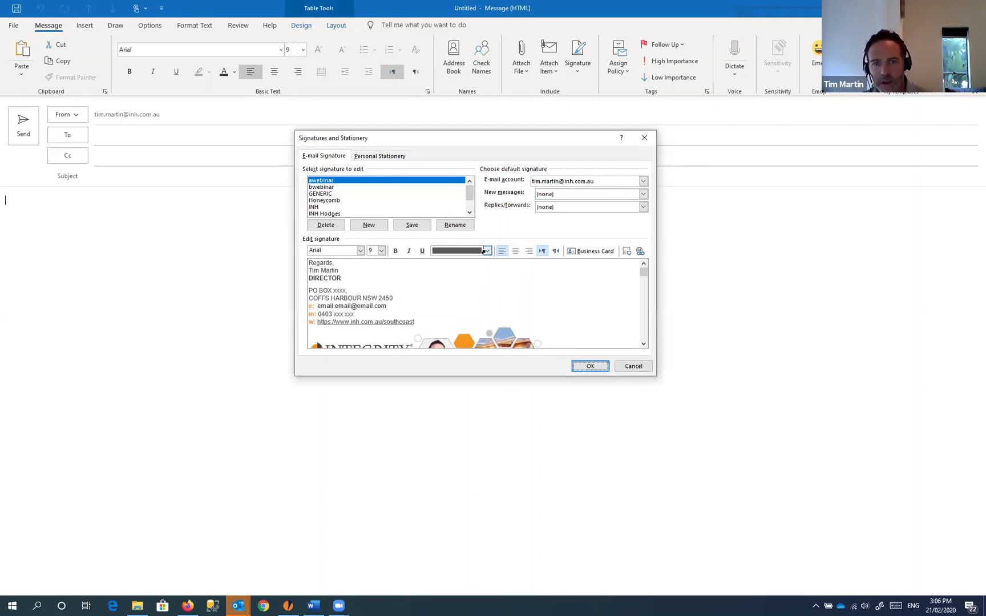
{"action": "left_click_drag", "start_coordinate": [359, 272], "coordinate": [352, 279]}
{"action": "left_click", "coordinate": [326, 278]}
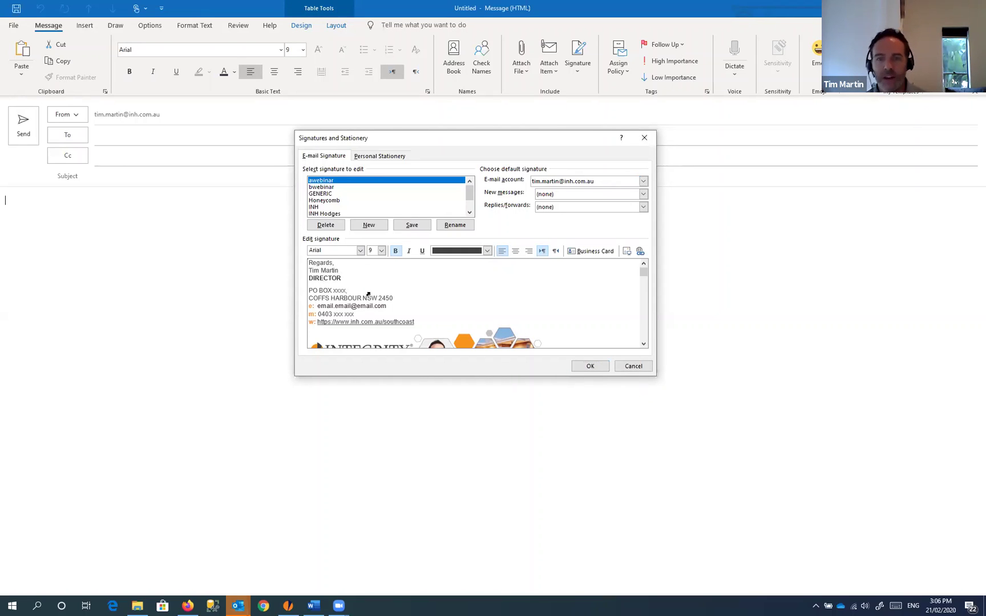
{"action": "left_click", "coordinate": [585, 283]}
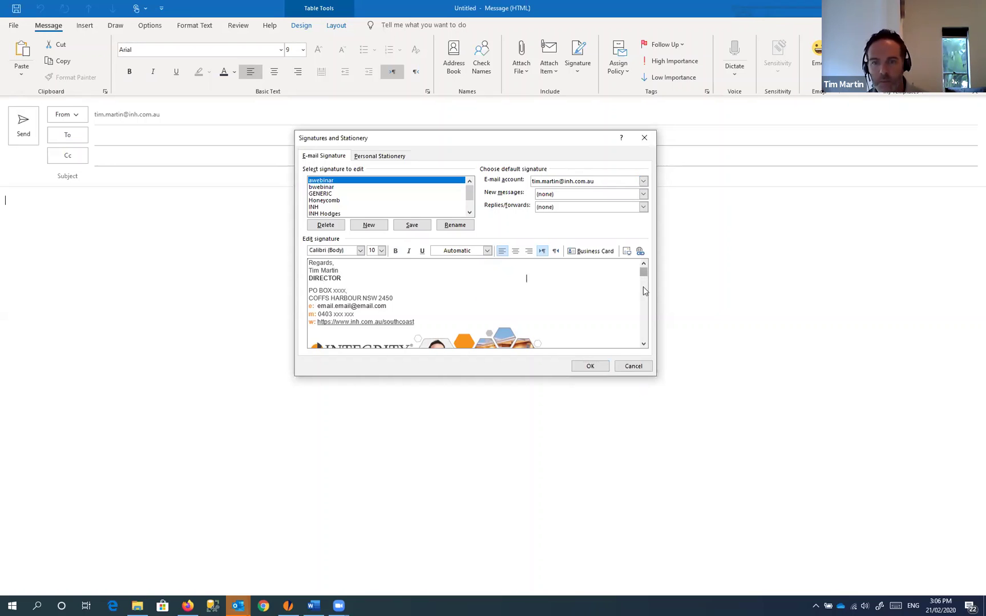
{"action": "mouse_move", "coordinate": [643, 273]}
{"action": "left_mouse_down"}
{"action": "mouse_move", "coordinate": [644, 304]}
{"action": "mouse_move", "coordinate": [644, 267]}
{"action": "left_mouse_up"}
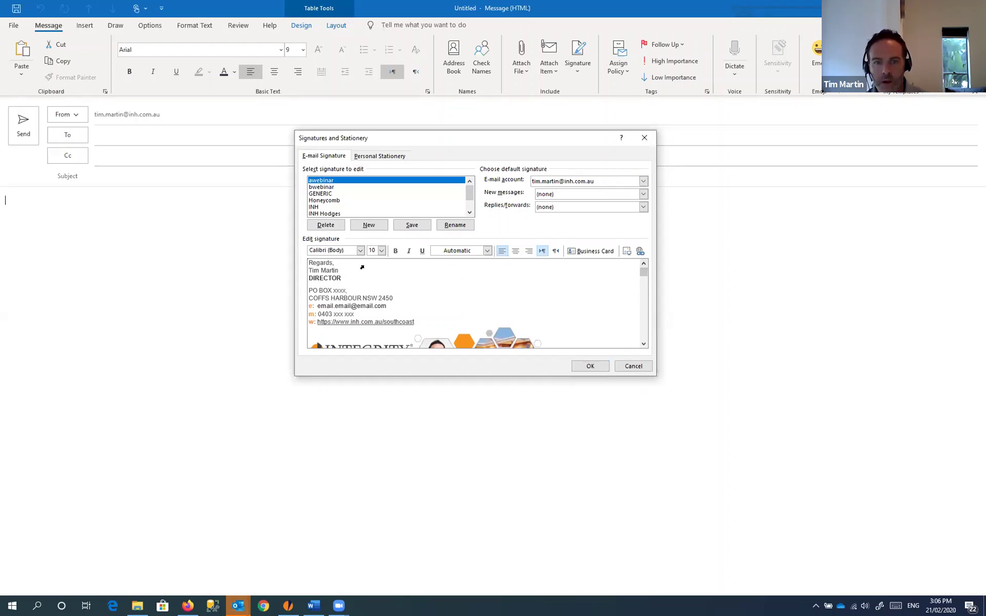
{"action": "left_click", "coordinate": [413, 226]}
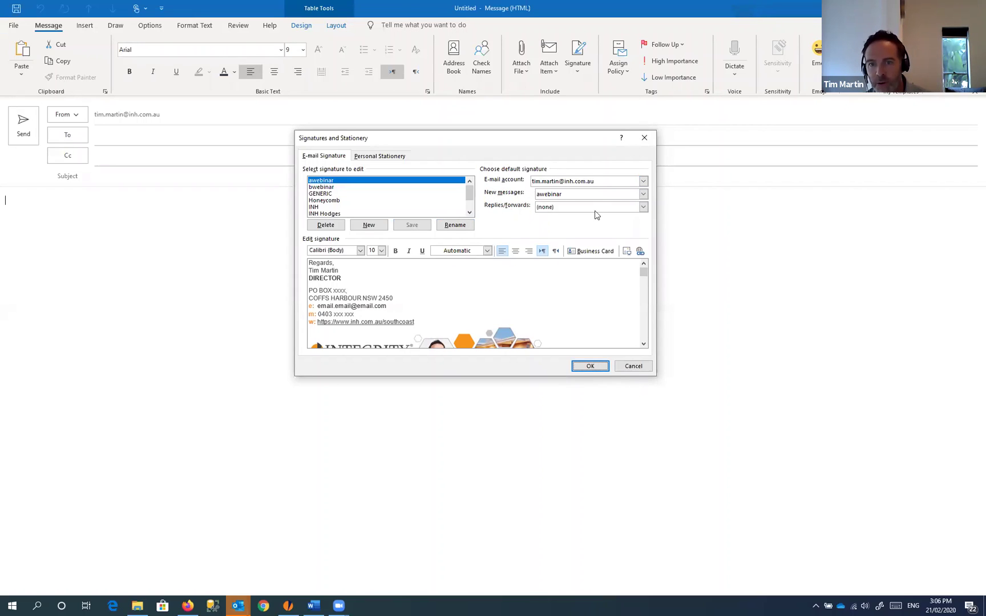
Step: Choose awebinar for both New messages and Replies/forwards, then confirm the settings with OK
{"action": "left_click", "coordinate": [645, 195]}
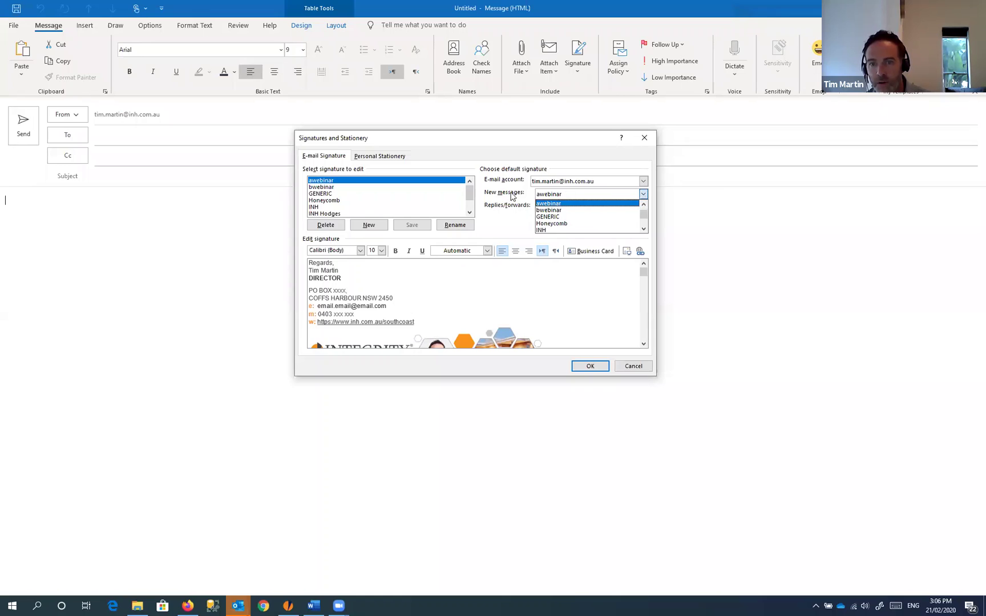
{"action": "left_click", "coordinate": [510, 193]}
{"action": "left_click", "coordinate": [644, 194]}
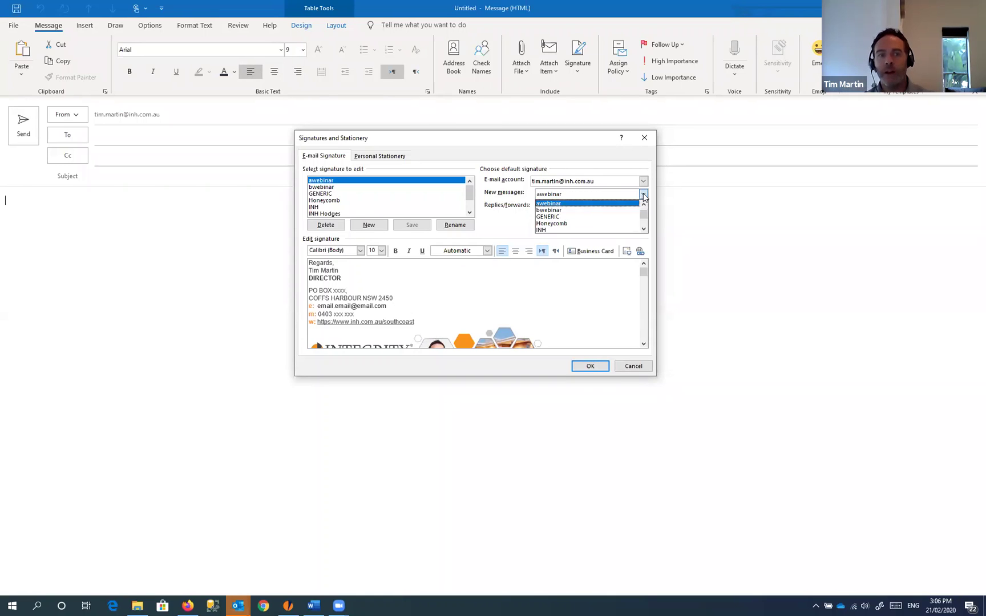
{"action": "left_click", "coordinate": [557, 204]}
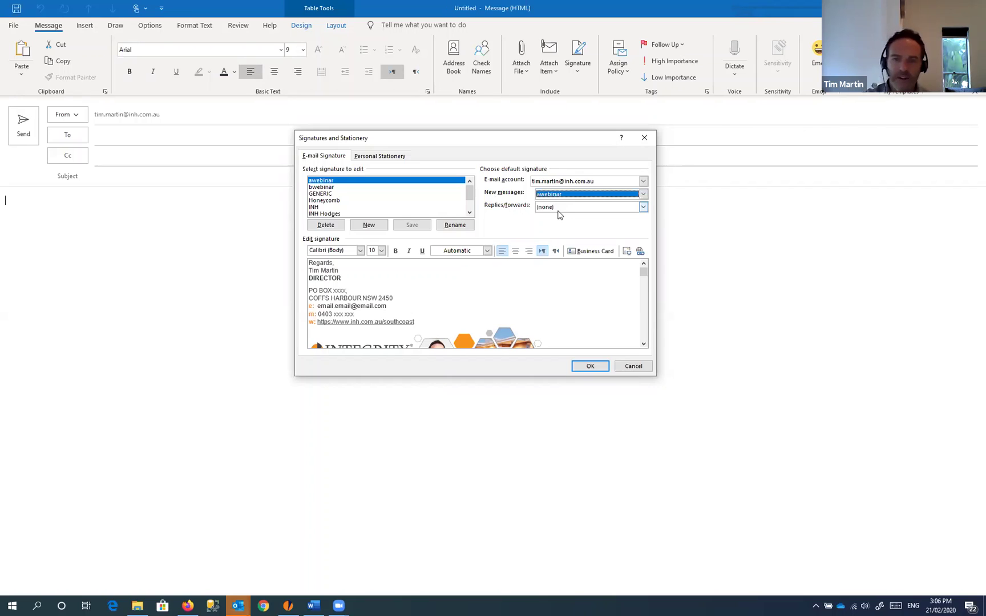
{"action": "left_click", "coordinate": [572, 209]}
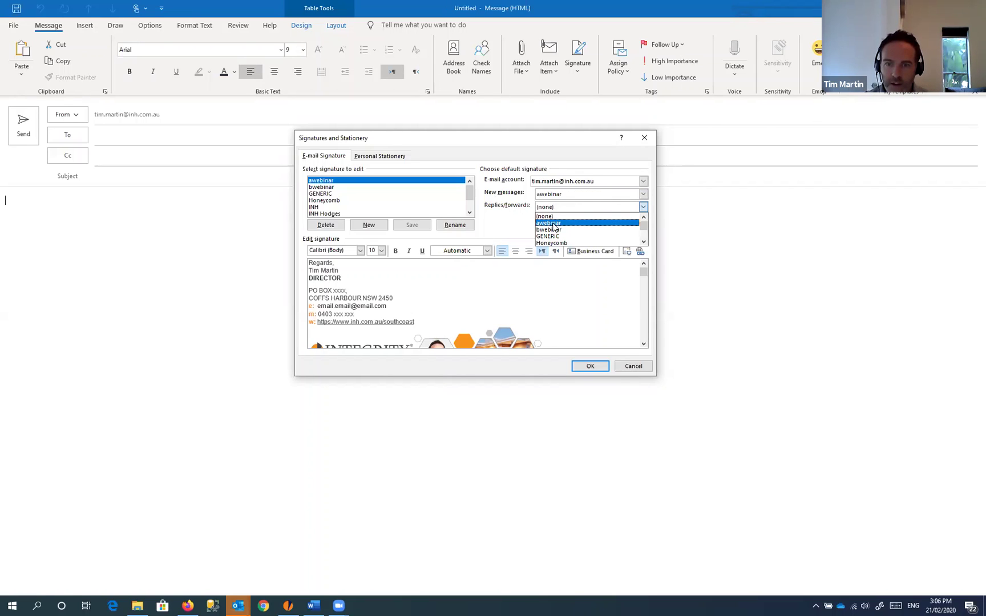
{"action": "left_click", "coordinate": [553, 223]}
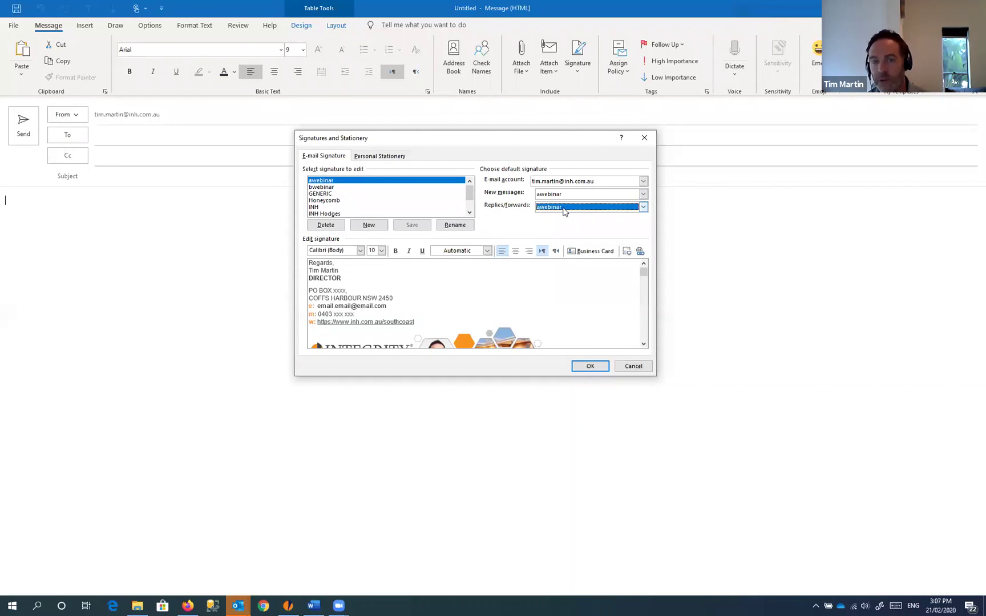
{"action": "left_click", "coordinate": [590, 368]}
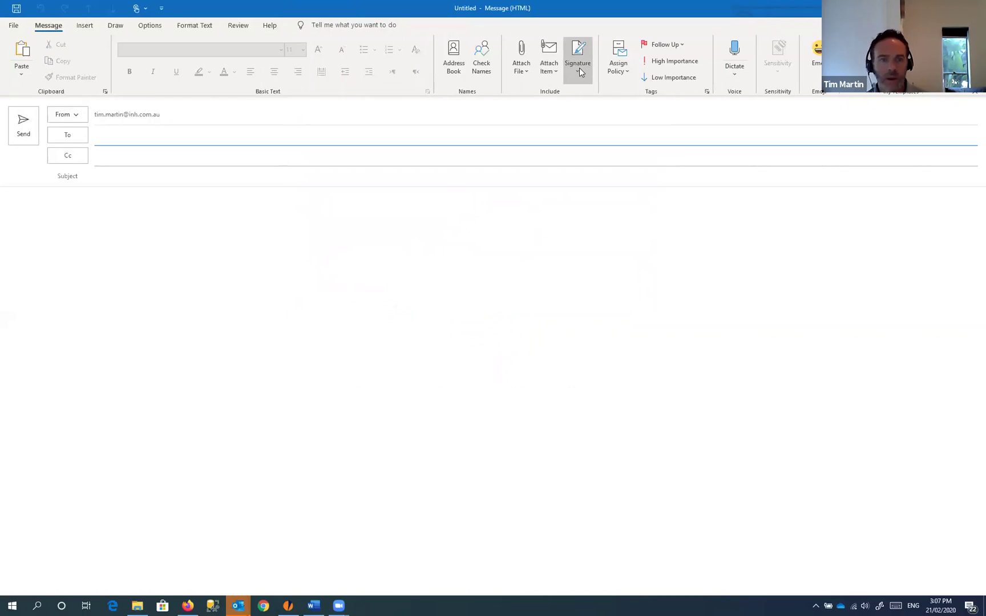
Step: Insert the awebinar, bwebinar and GENERIC signatures in turn, ending back on awebinar
{"action": "left_click", "coordinate": [138, 236]}
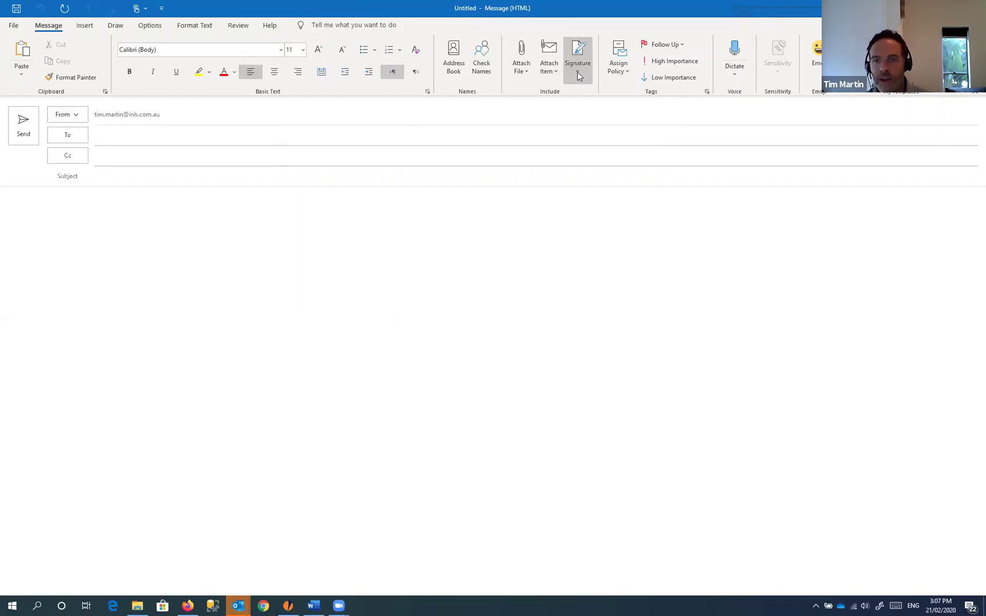
{"action": "left_click", "coordinate": [578, 70]}
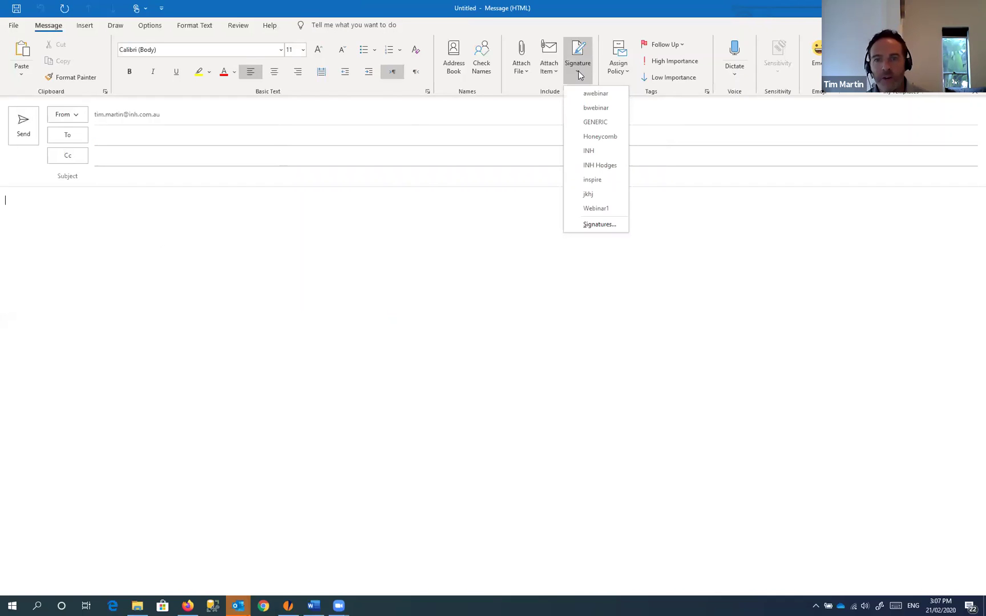
{"action": "left_click", "coordinate": [595, 94]}
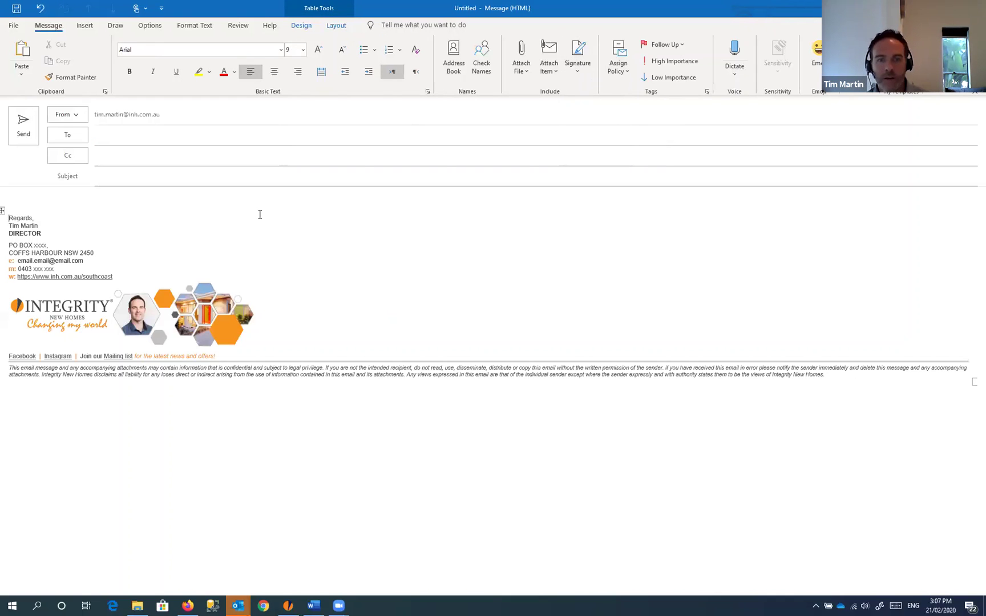
{"action": "left_click", "coordinate": [581, 74]}
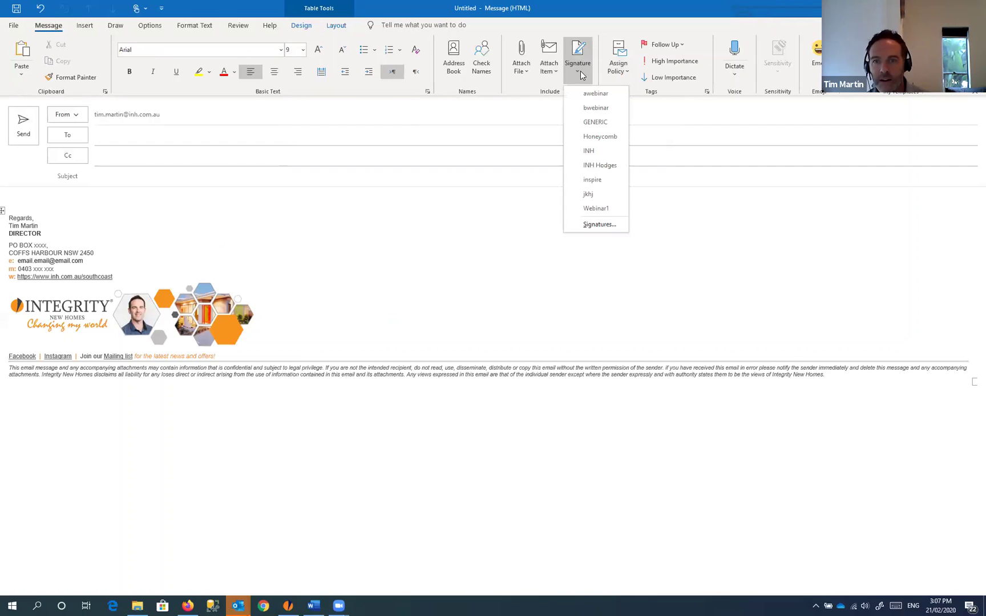
{"action": "left_click", "coordinate": [588, 108]}
{"action": "left_click", "coordinate": [581, 71]}
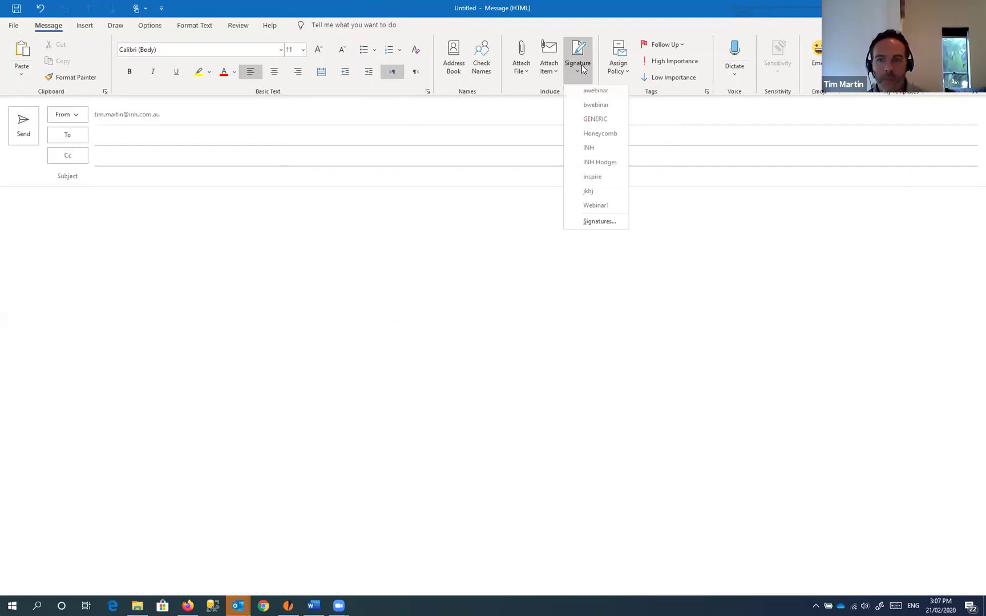
{"action": "left_click", "coordinate": [591, 123]}
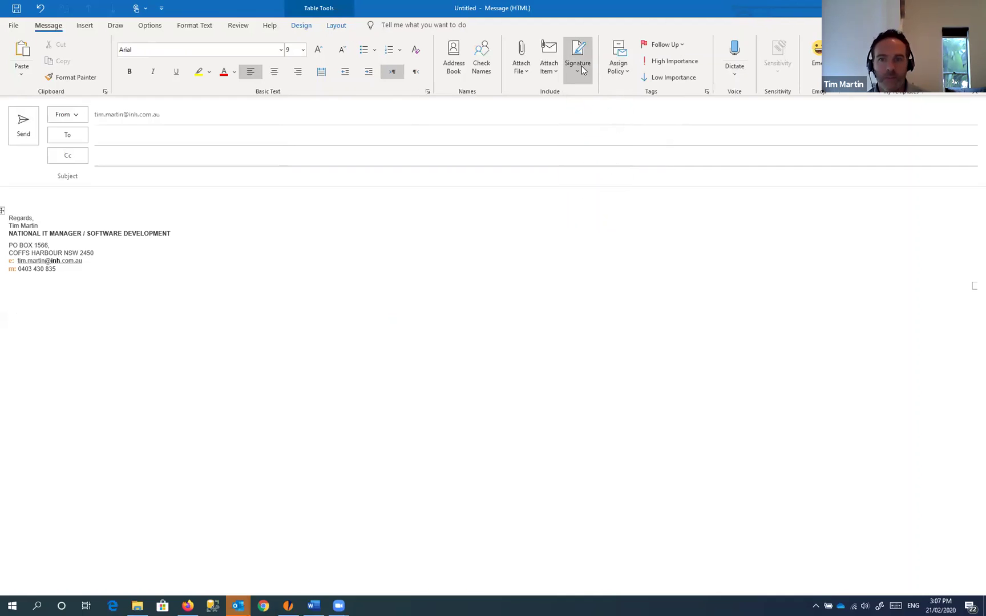
{"action": "left_click", "coordinate": [584, 69]}
{"action": "left_click", "coordinate": [585, 97]}
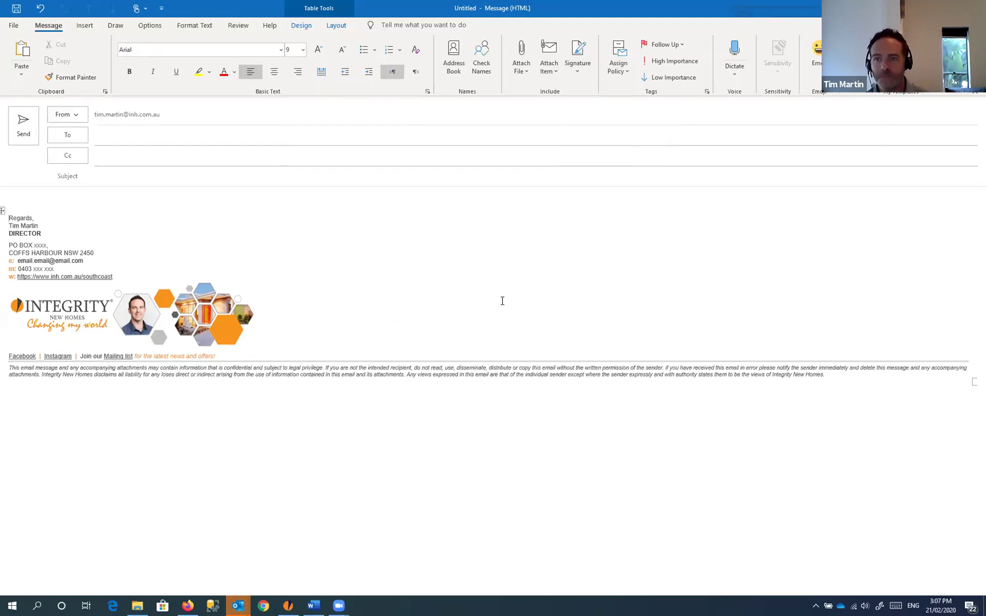
Step: Close the test message and discard it without saving
{"action": "left_click", "coordinate": [577, 65]}
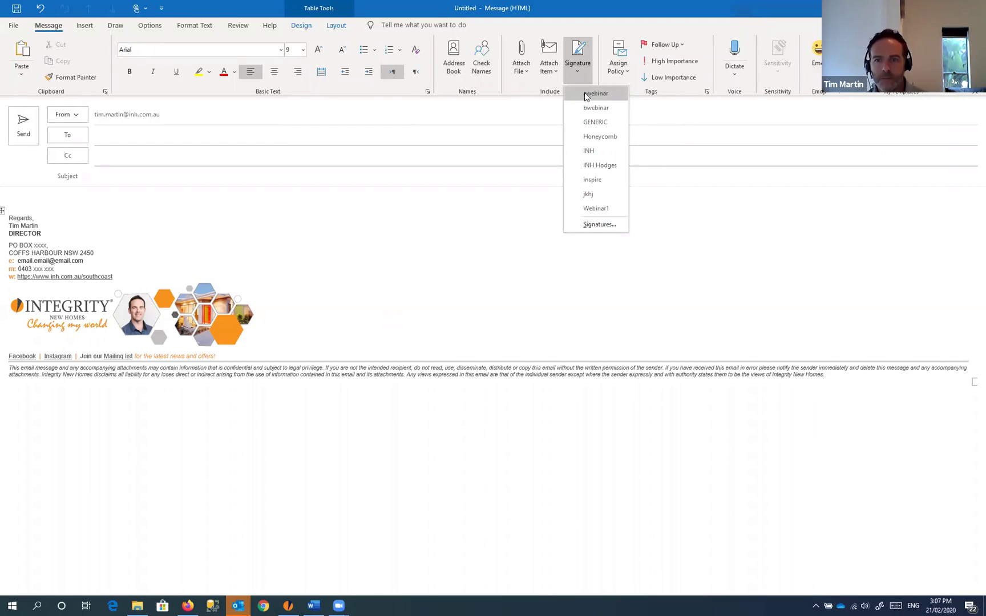
{"action": "left_click", "coordinate": [586, 95]}
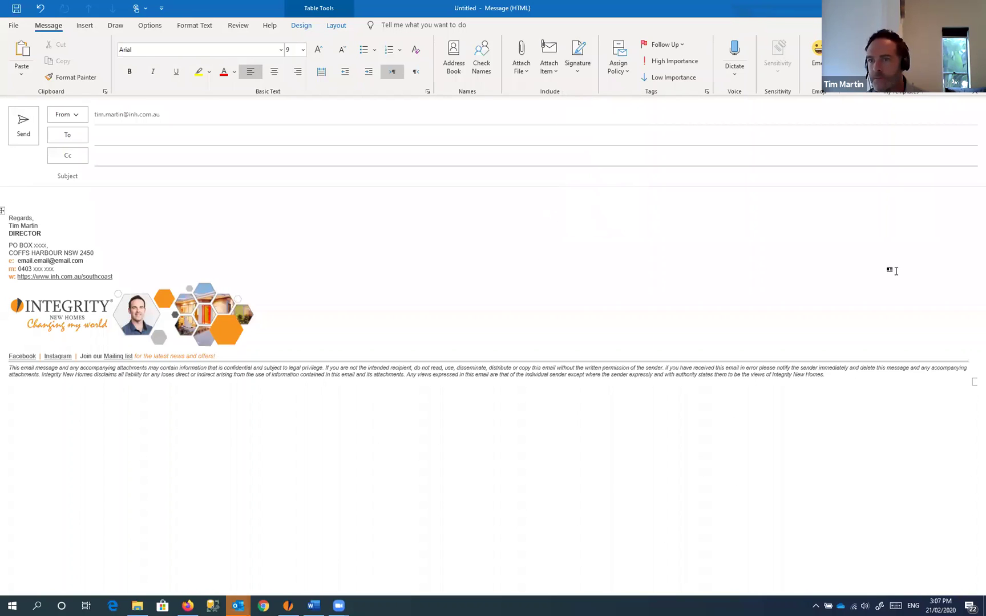
{"action": "key", "text": "Escape"}
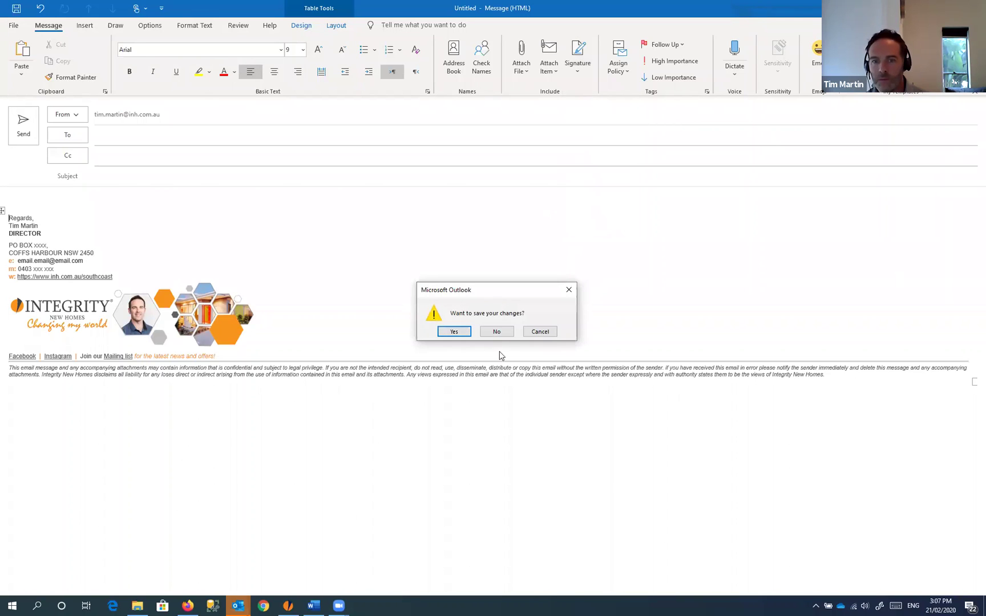
{"action": "left_click", "coordinate": [496, 331]}
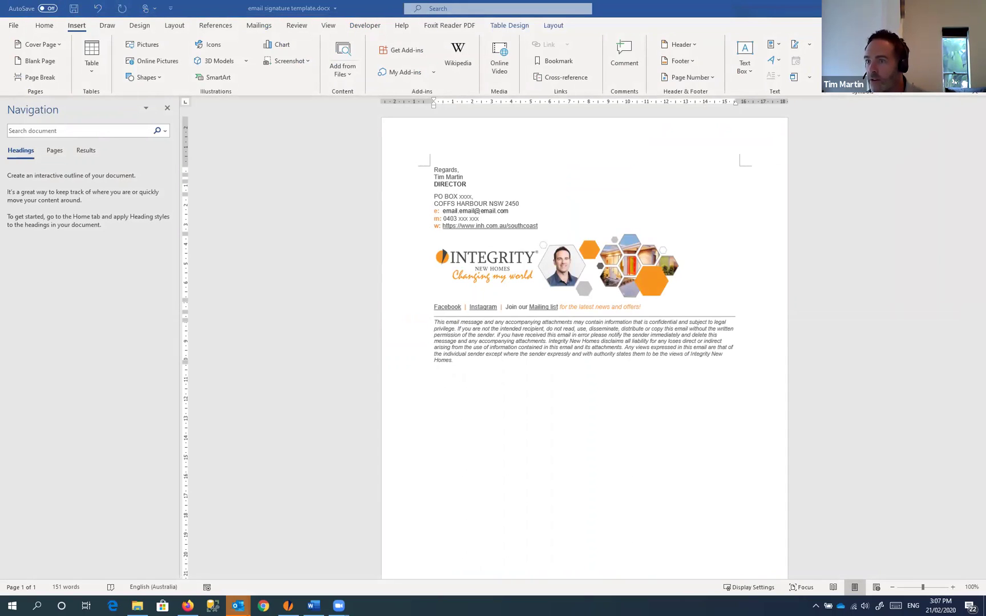
Step: Start a new email message and select its signature to inspect it
{"action": "key", "text": "ctrl+n"}
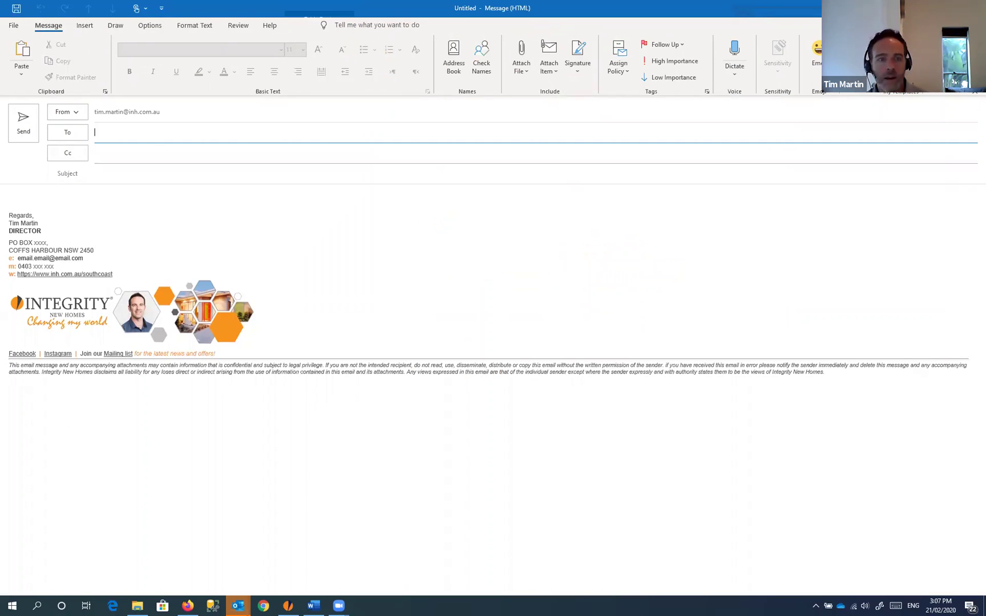
{"action": "mouse_move", "coordinate": [25, 195]}
{"action": "left_mouse_down"}
{"action": "mouse_move", "coordinate": [265, 297]}
{"action": "mouse_move", "coordinate": [465, 447]}
{"action": "left_mouse_up"}
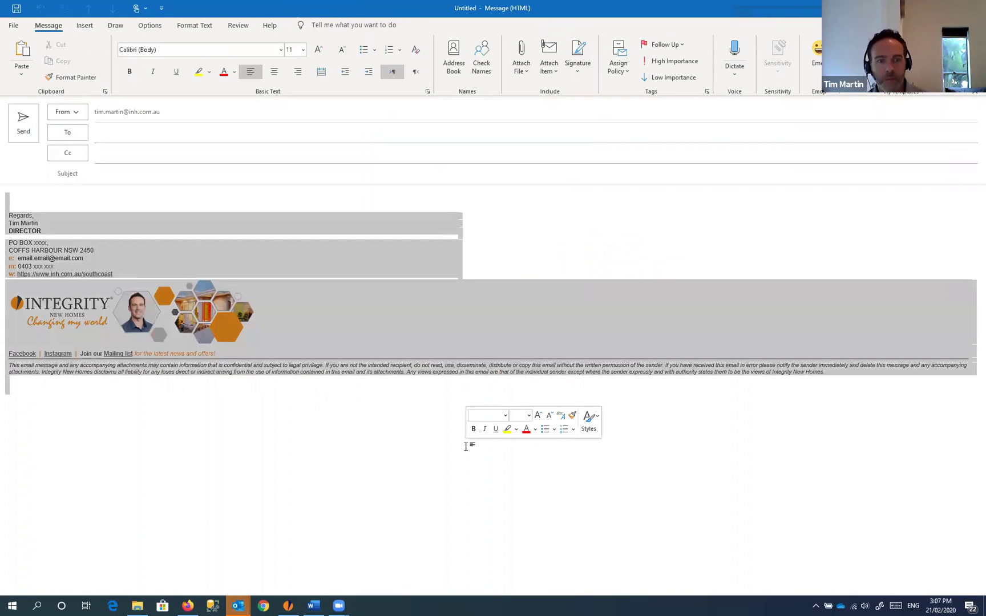
{"action": "left_click", "coordinate": [514, 255]}
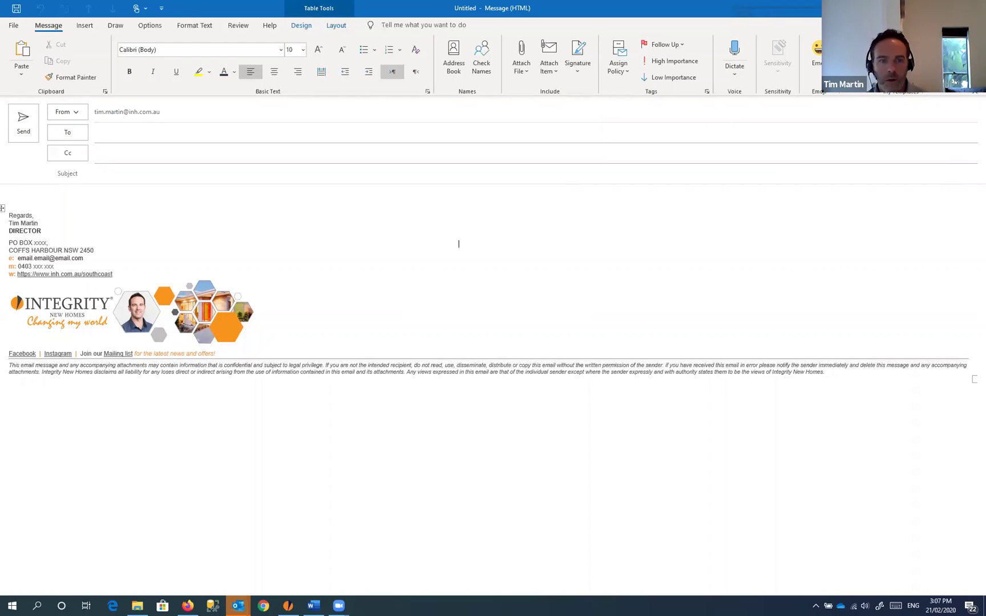
Step: In the Word template, select the signature table from Regards through the disclaimer, then go to iGyro
{"action": "left_click", "coordinate": [973, 8]}
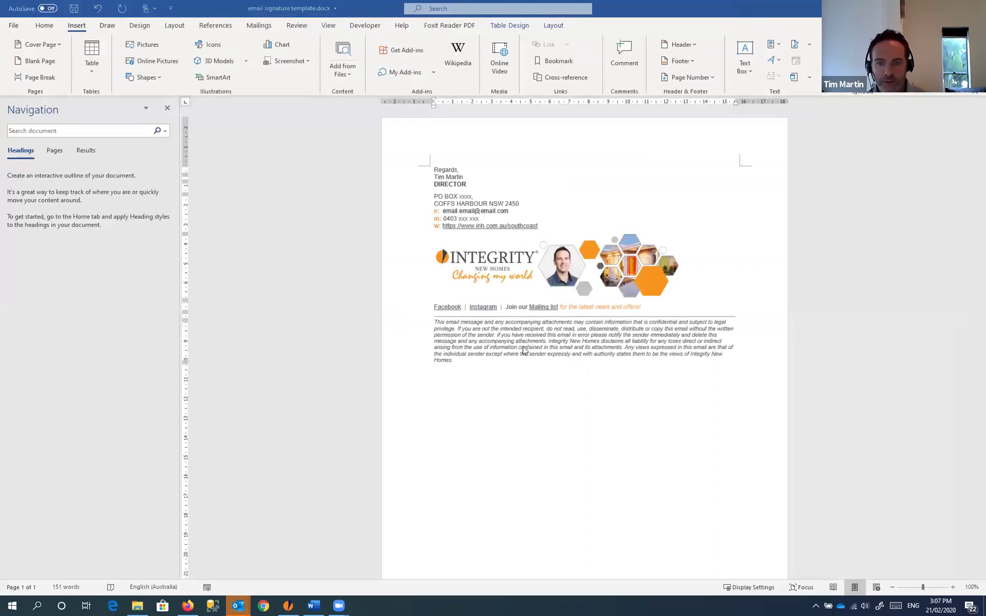
{"action": "left_click", "coordinate": [447, 163]}
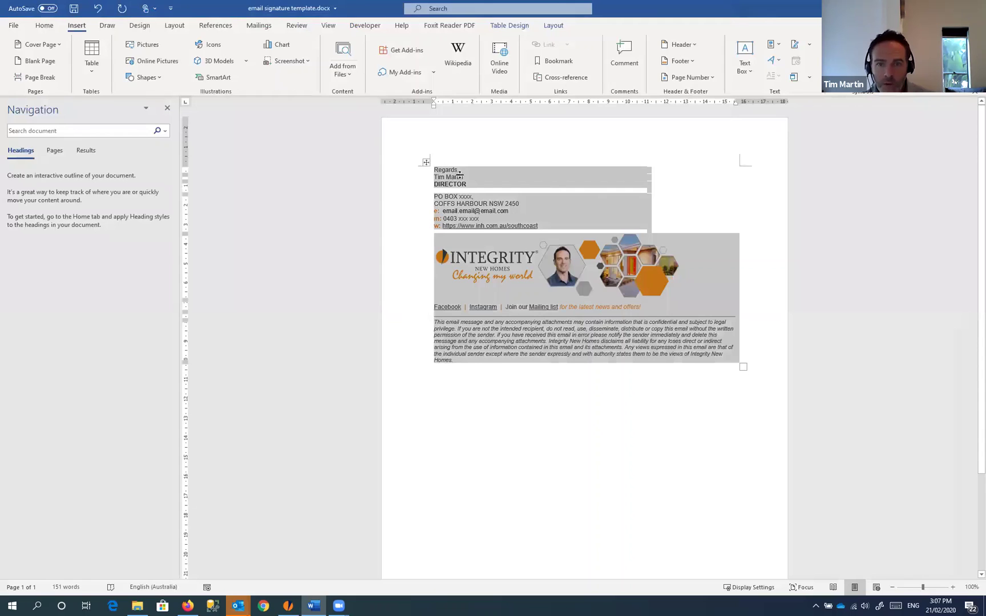
{"action": "left_click", "coordinate": [489, 236]}
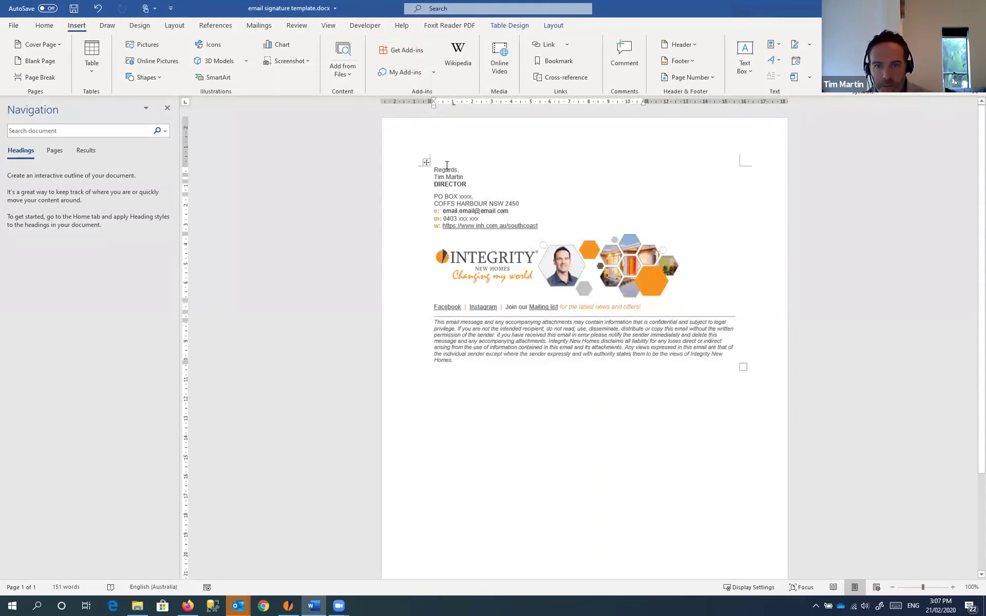
{"action": "left_click_drag", "start_coordinate": [436, 171], "coordinate": [452, 356]}
{"action": "key", "text": "ctrl+c"}
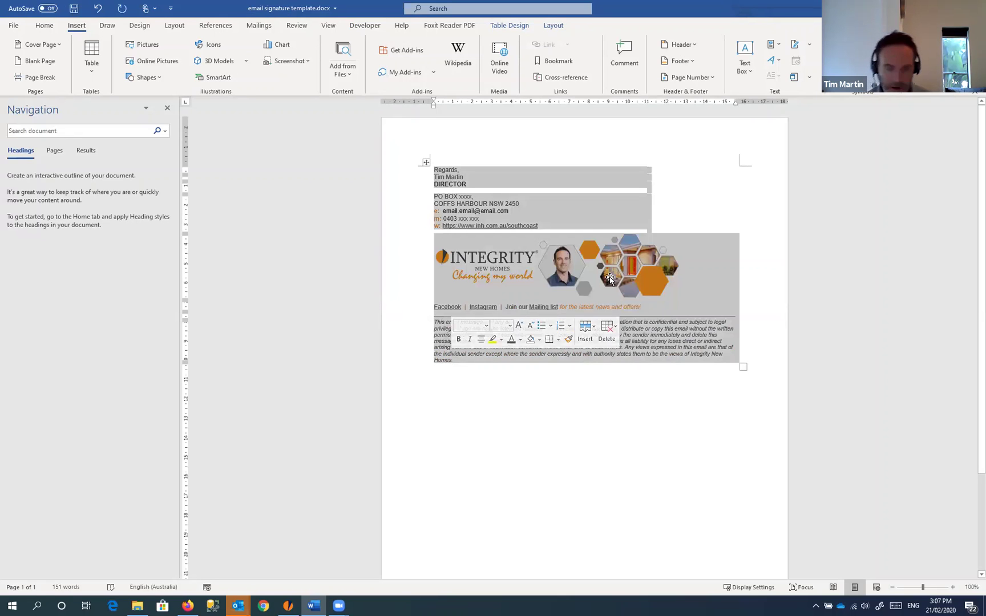
{"action": "left_click", "coordinate": [288, 606]}
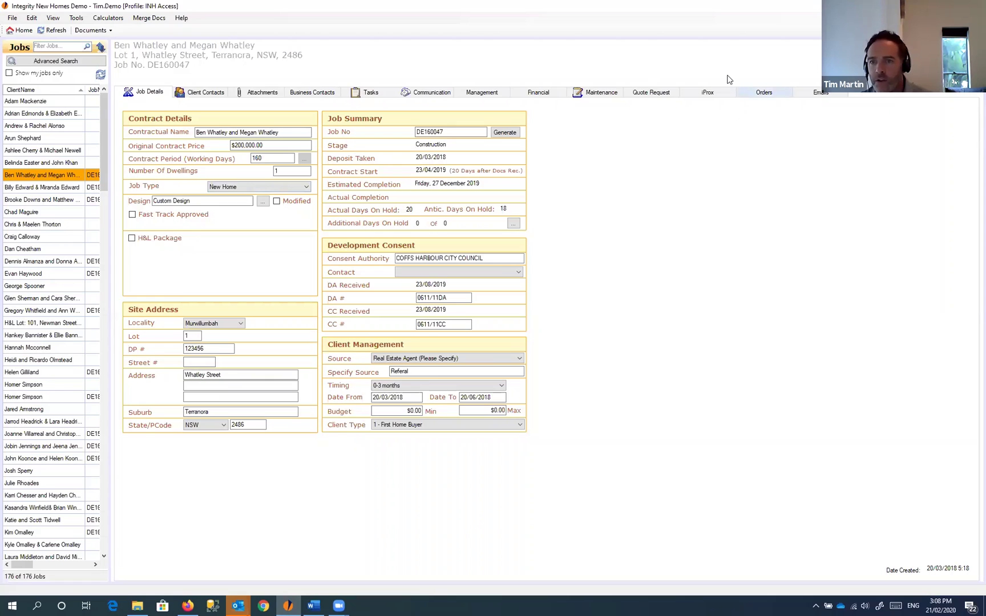
Step: Show the job's Orders list and select the 100 SURVEYOR order
{"action": "left_click", "coordinate": [765, 94]}
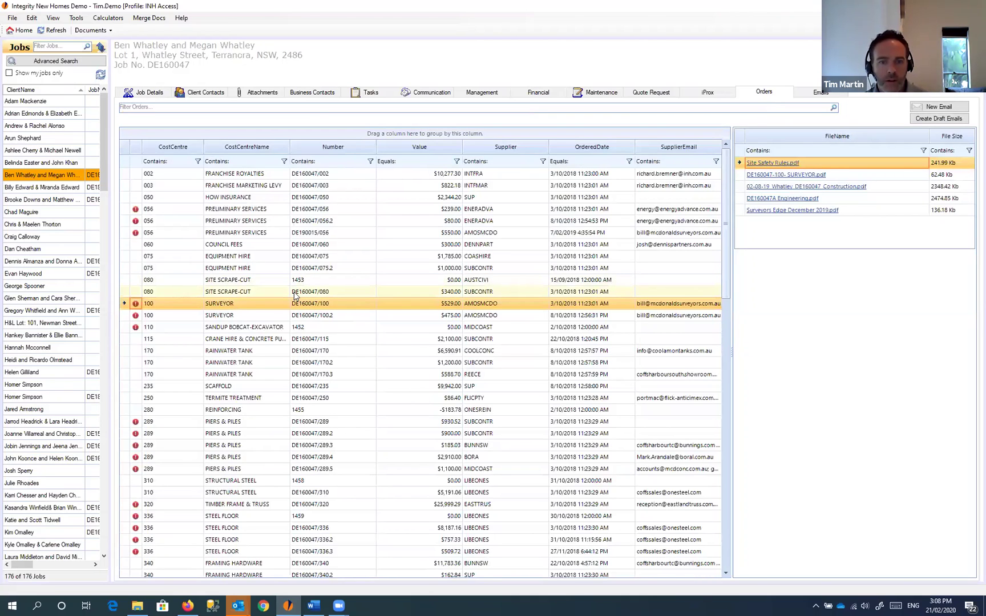
{"action": "left_click", "coordinate": [295, 292]}
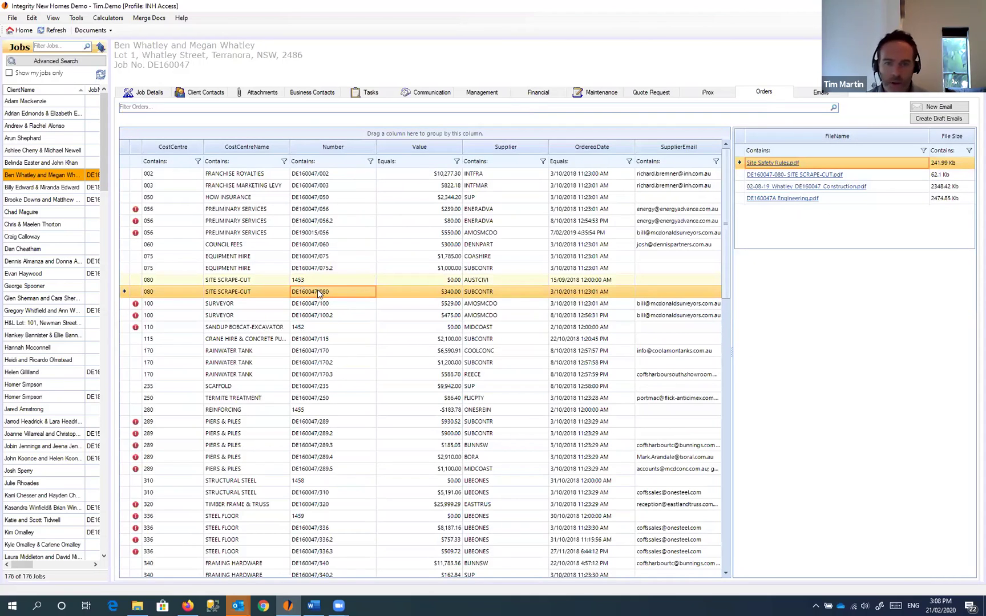
{"action": "key", "text": "Up"}
{"action": "key", "text": "Down"}
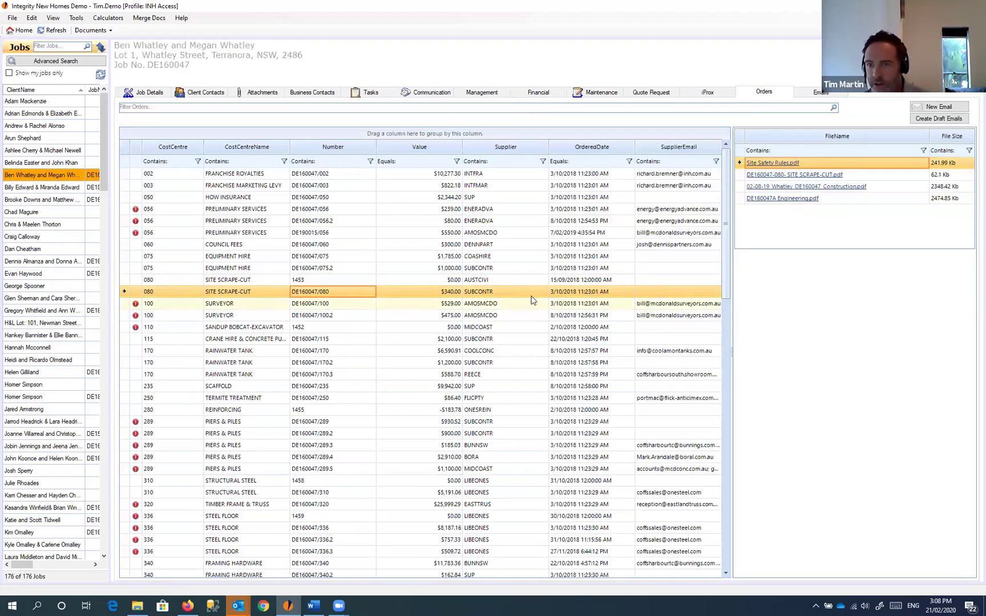
{"action": "key", "text": "Down"}
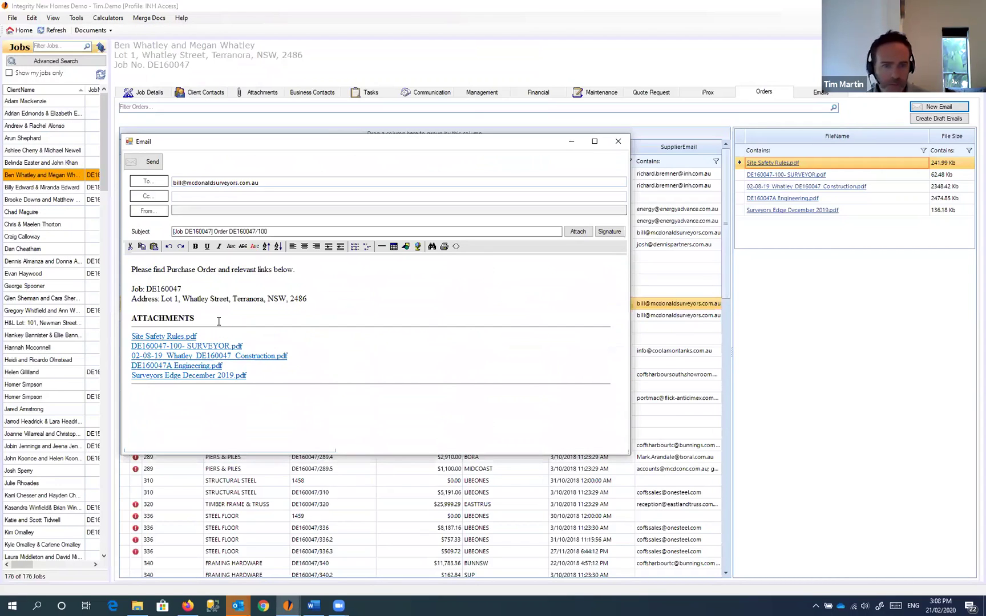
Step: Review the five attachment links in the order email preview, then close it
{"action": "left_click_drag", "start_coordinate": [130, 336], "coordinate": [281, 390]}
{"action": "left_click", "coordinate": [214, 422]}
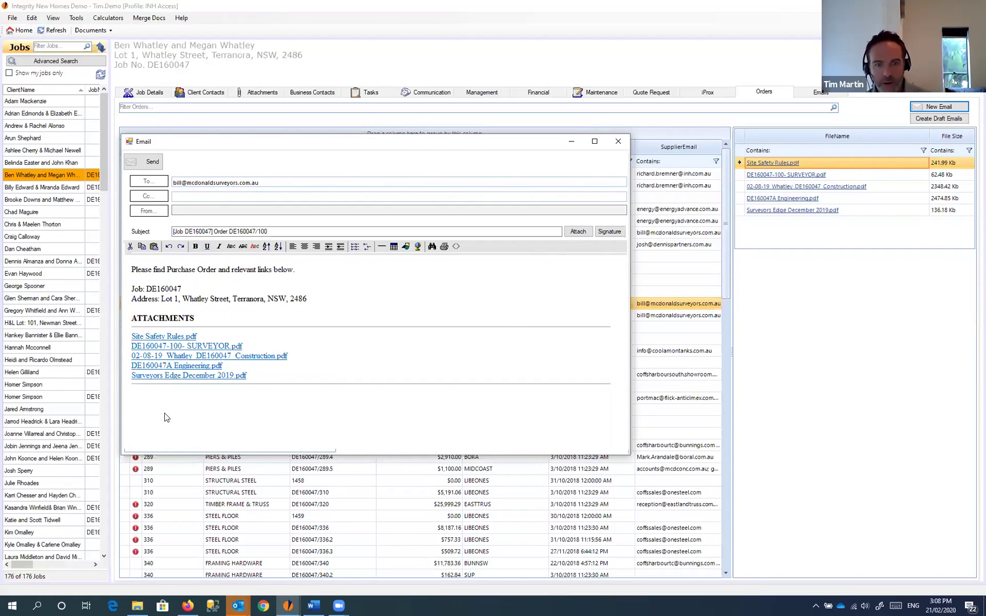
{"action": "left_click", "coordinate": [618, 142]}
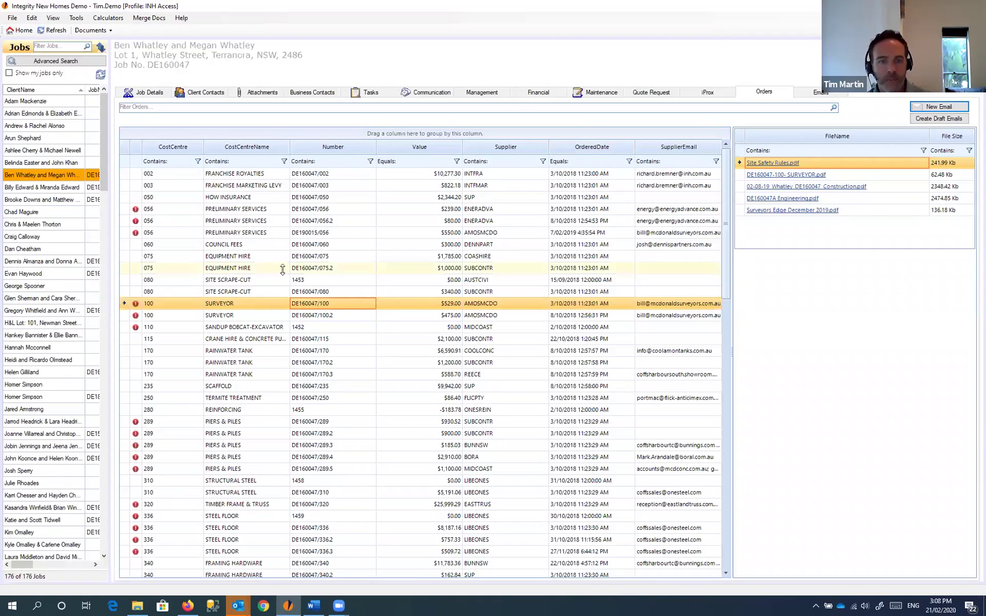
Step: Open iGyro's user preferences from the File menu
{"action": "left_click", "coordinate": [13, 19]}
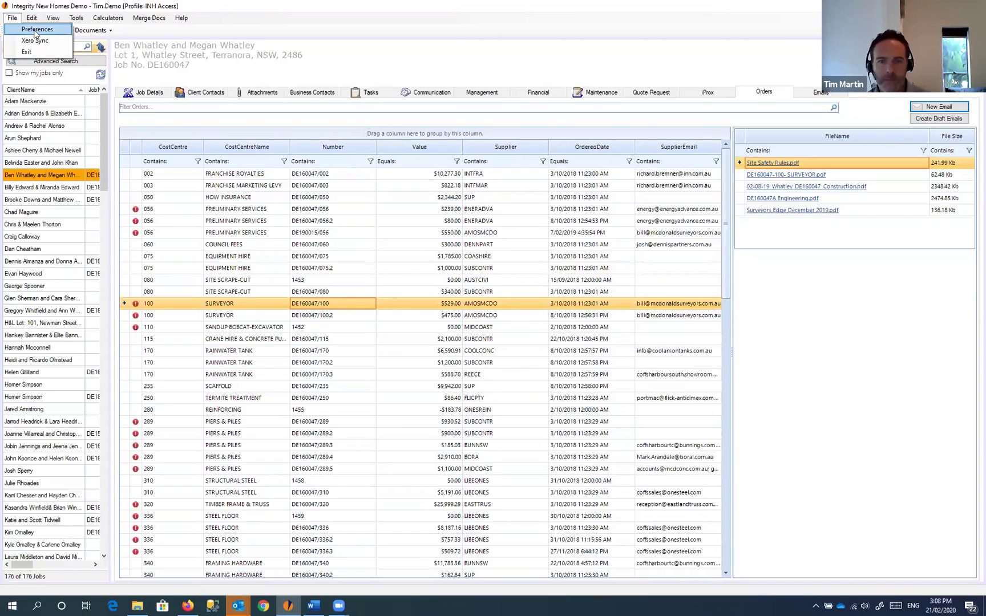
{"action": "left_click", "coordinate": [36, 29]}
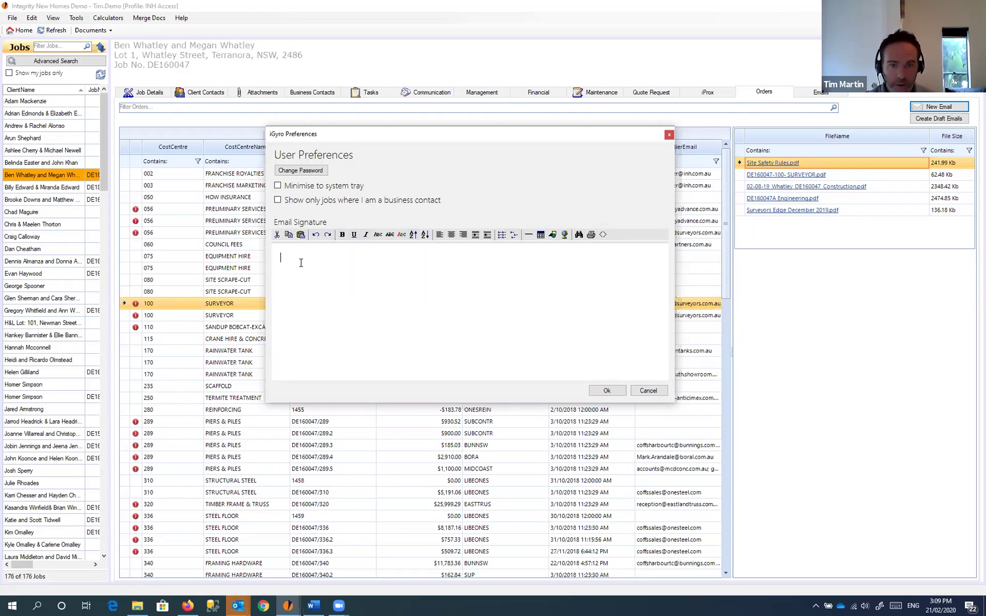
Step: Paste the signature and close the gaps so the address, e-mail, mobile and web lines sit together
{"action": "key", "text": "ctrl+v"}
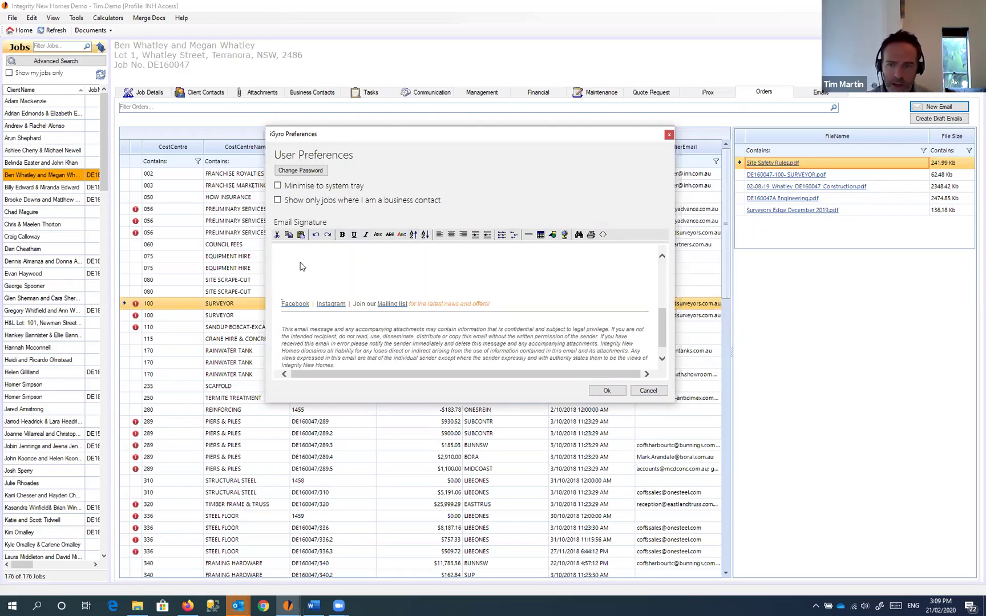
{"action": "left_click_drag", "start_coordinate": [664, 326], "coordinate": [659, 267]}
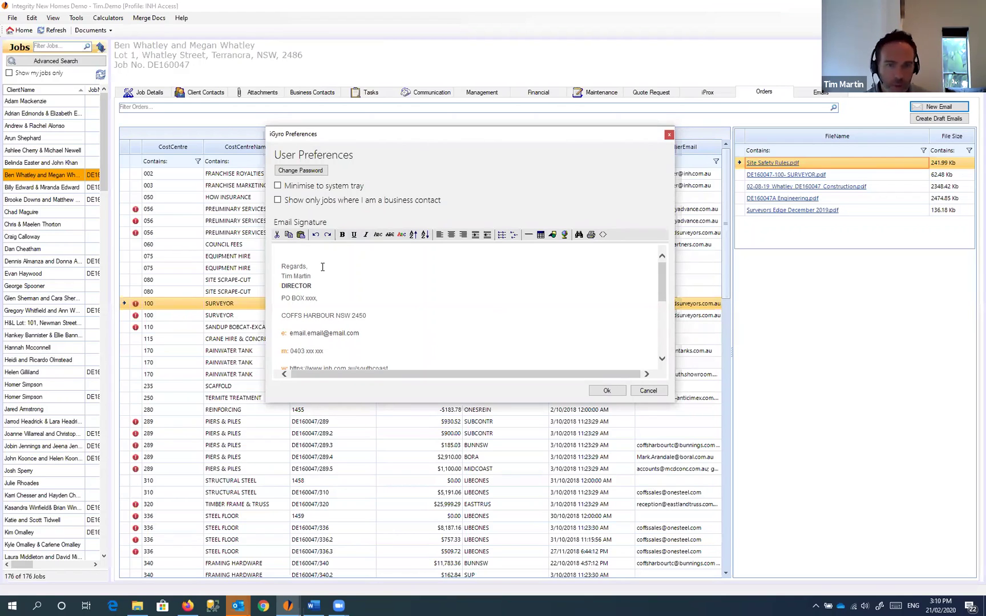
{"action": "key", "text": "Down"}
{"action": "key", "text": "Down"}
{"action": "key", "text": "Down"}
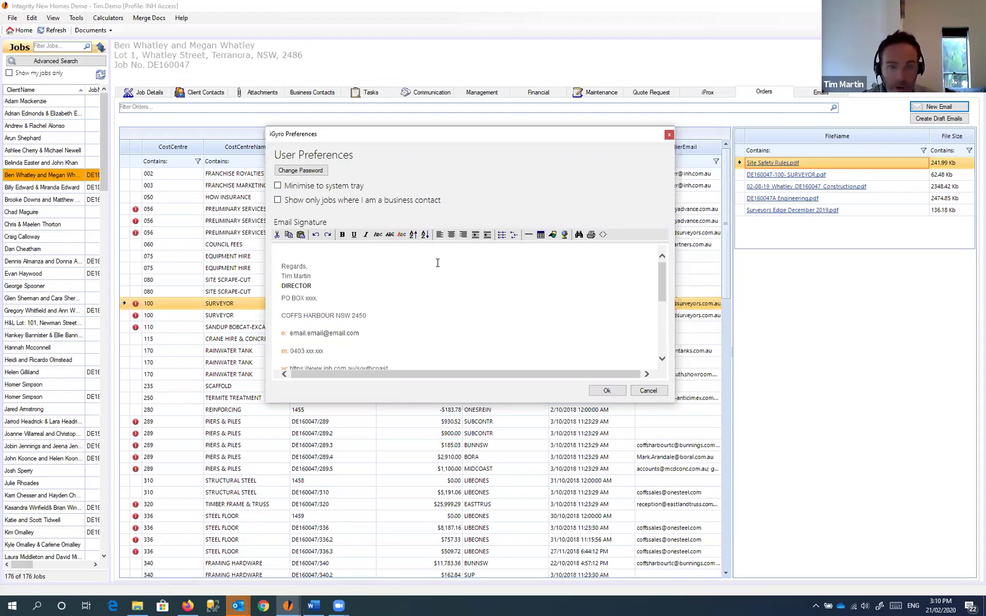
{"action": "key", "text": "Delete"}
{"action": "key", "text": "shift+Return"}
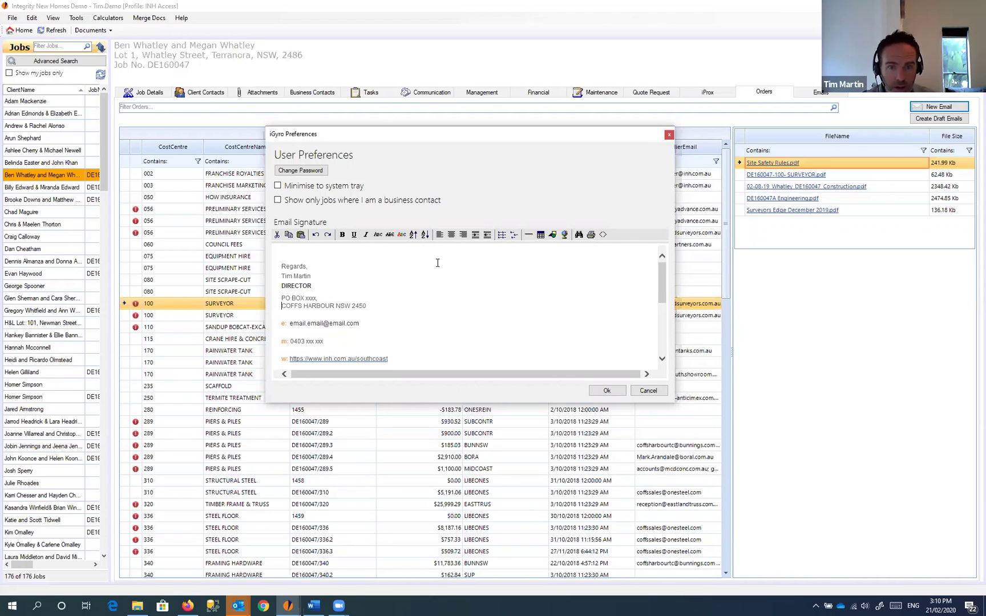
{"action": "key", "text": "Delete"}
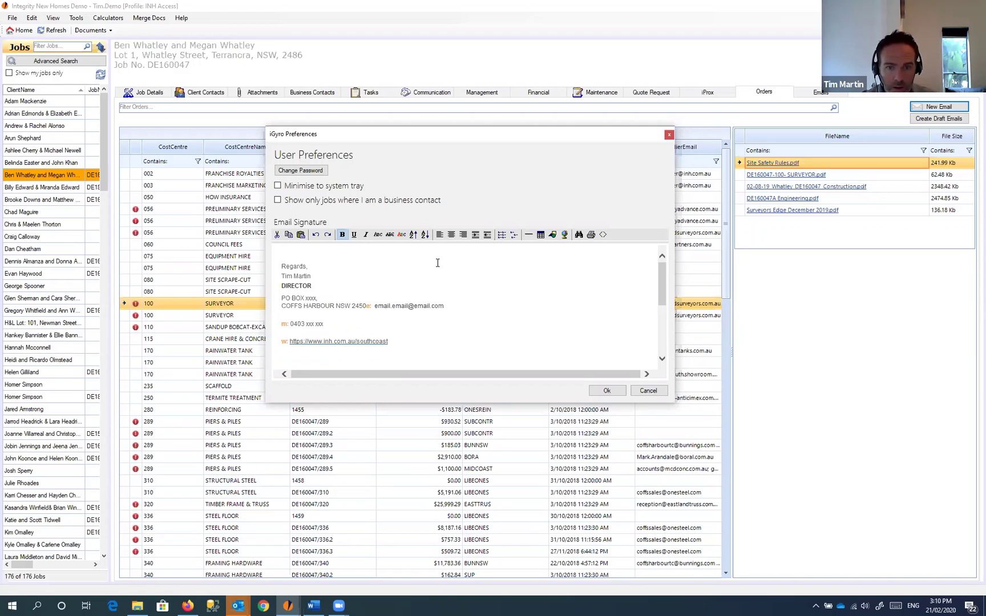
{"action": "key", "text": "shift+Return"}
{"action": "key", "text": "Delete"}
{"action": "key", "text": "shift+Return"}
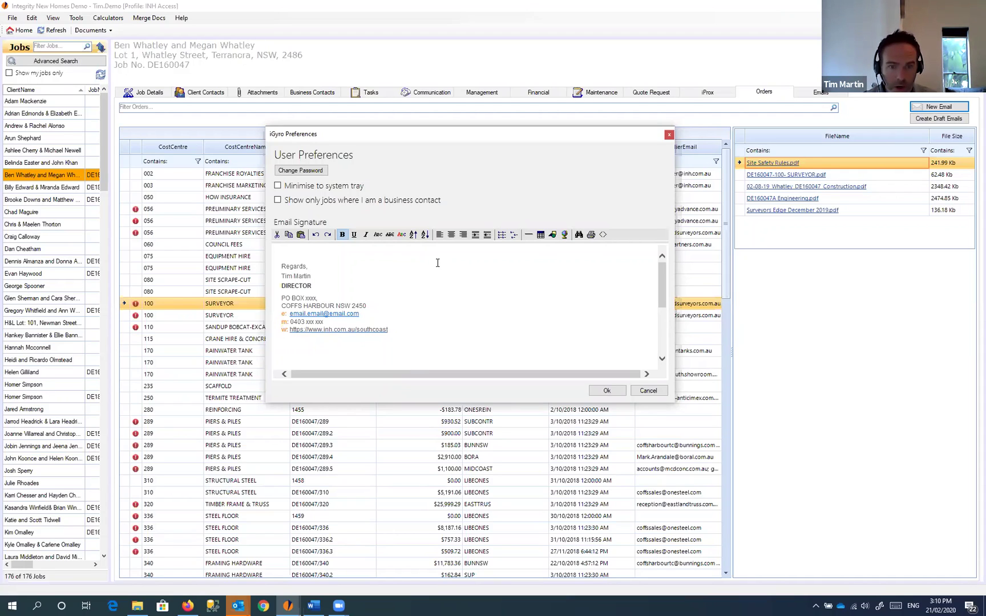
Step: Delete the empty image below the web line and select the website URL
{"action": "scroll", "coordinate": [437, 263], "scroll_direction": "down", "scroll_amount": 1}
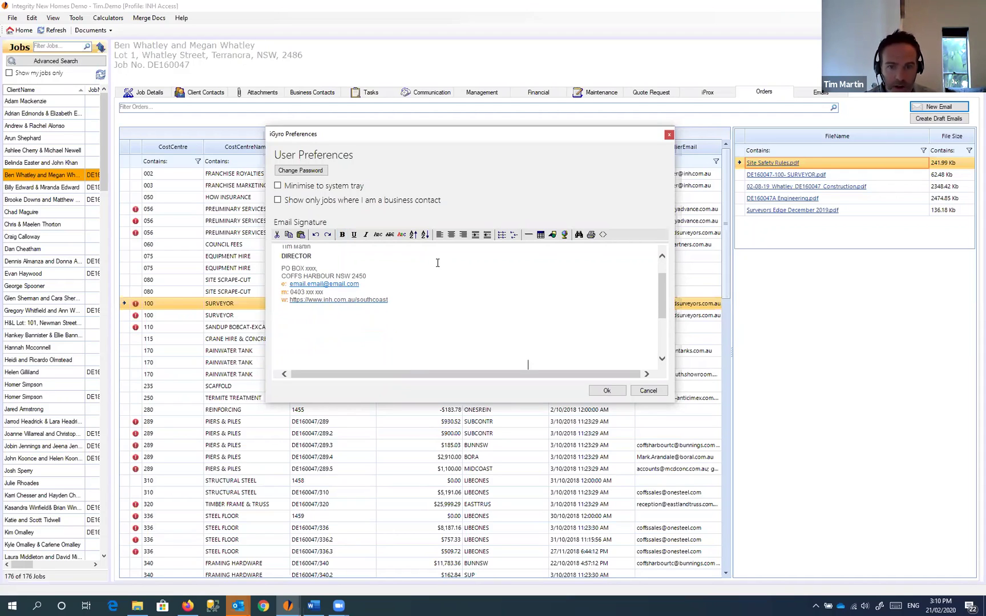
{"action": "scroll", "coordinate": [436, 293], "scroll_direction": "down", "scroll_amount": 2}
{"action": "scroll", "coordinate": [339, 308], "scroll_direction": "up", "scroll_amount": 1}
{"action": "left_click", "coordinate": [339, 307]}
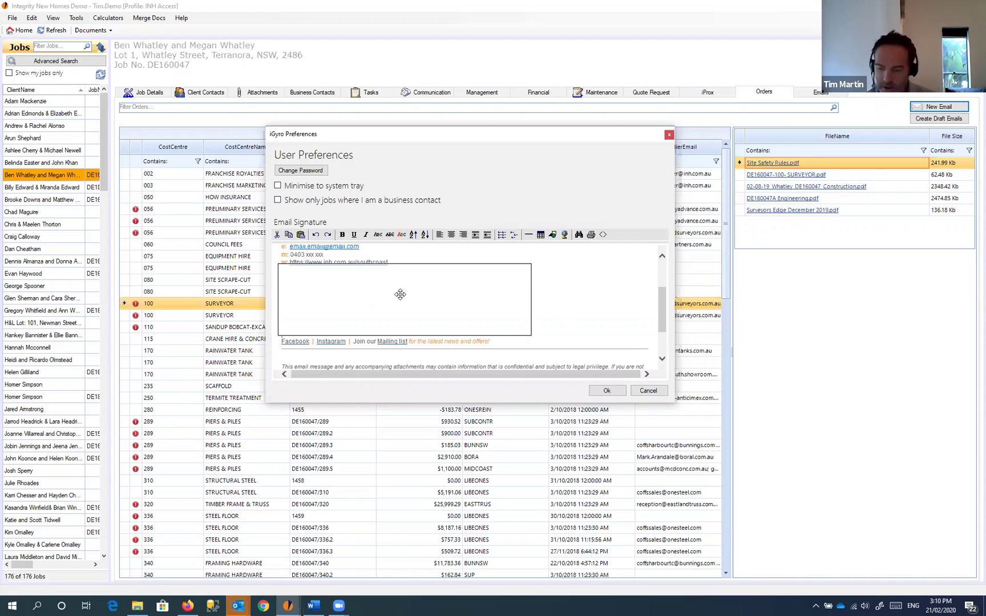
{"action": "key", "text": "Delete"}
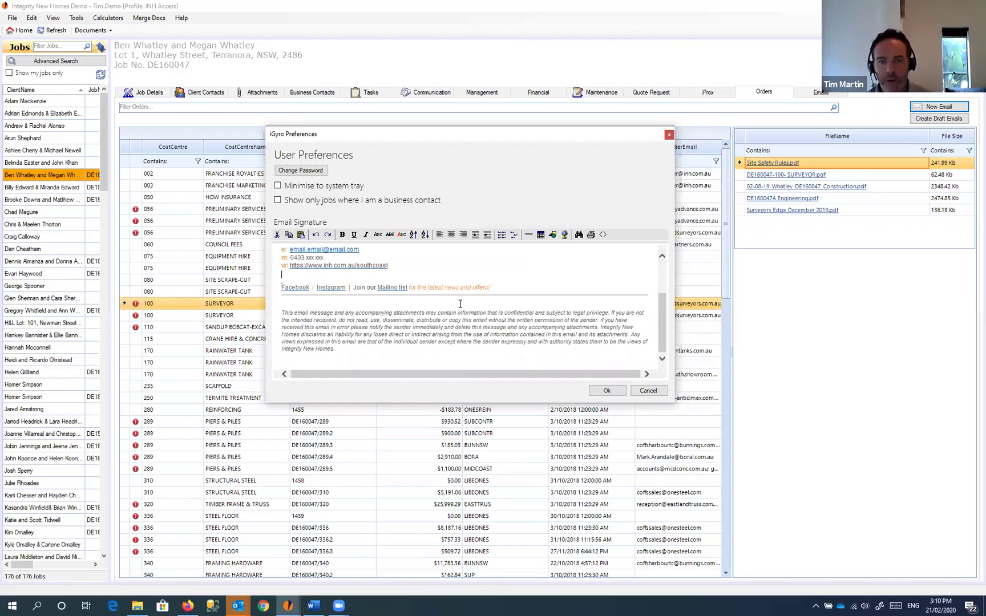
{"action": "scroll", "coordinate": [436, 312], "scroll_direction": "up", "scroll_amount": 3}
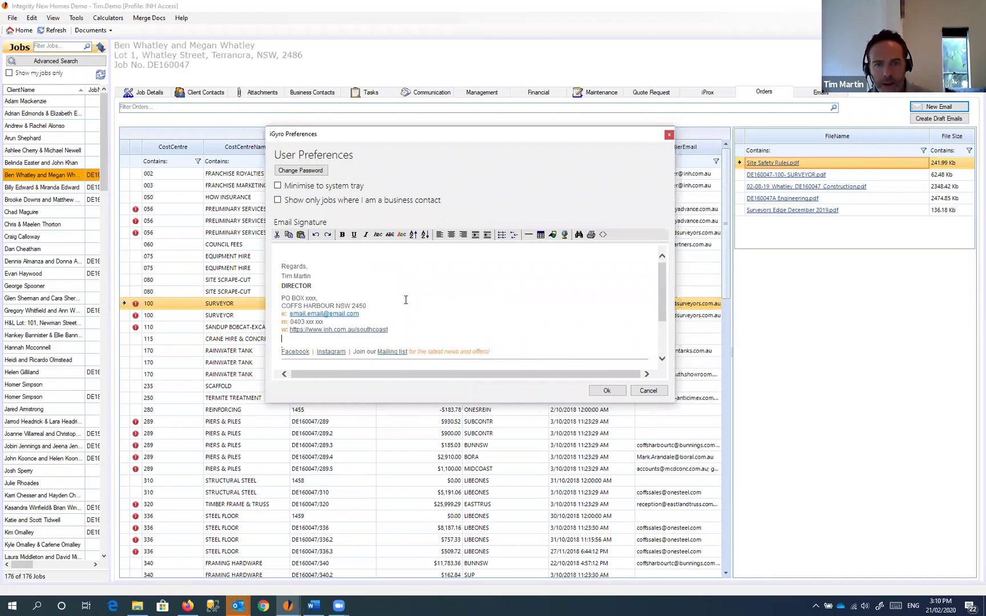
{"action": "left_click_drag", "start_coordinate": [389, 331], "coordinate": [291, 330]}
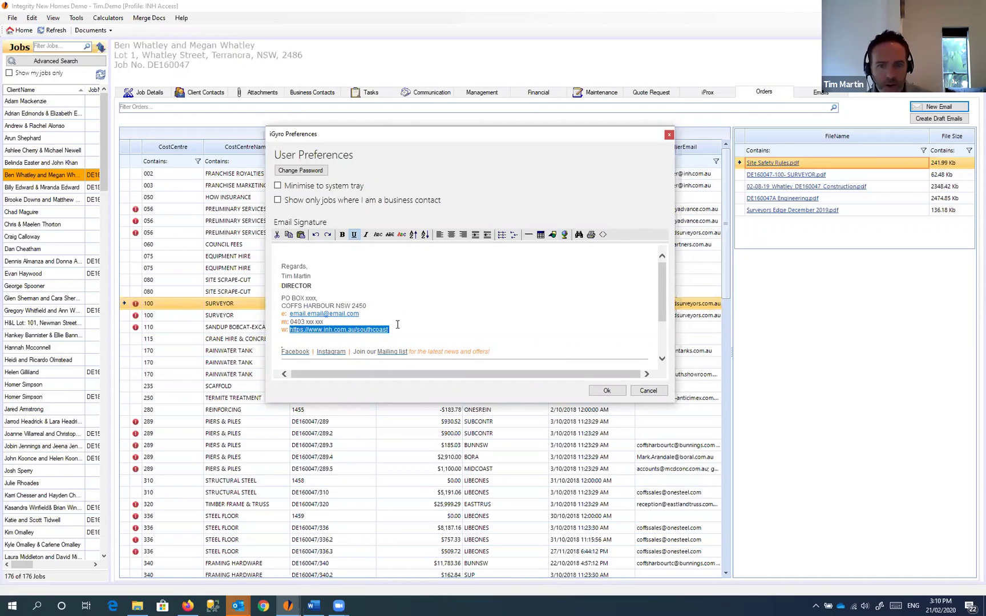
{"action": "left_click_drag", "start_coordinate": [391, 330], "coordinate": [291, 331]}
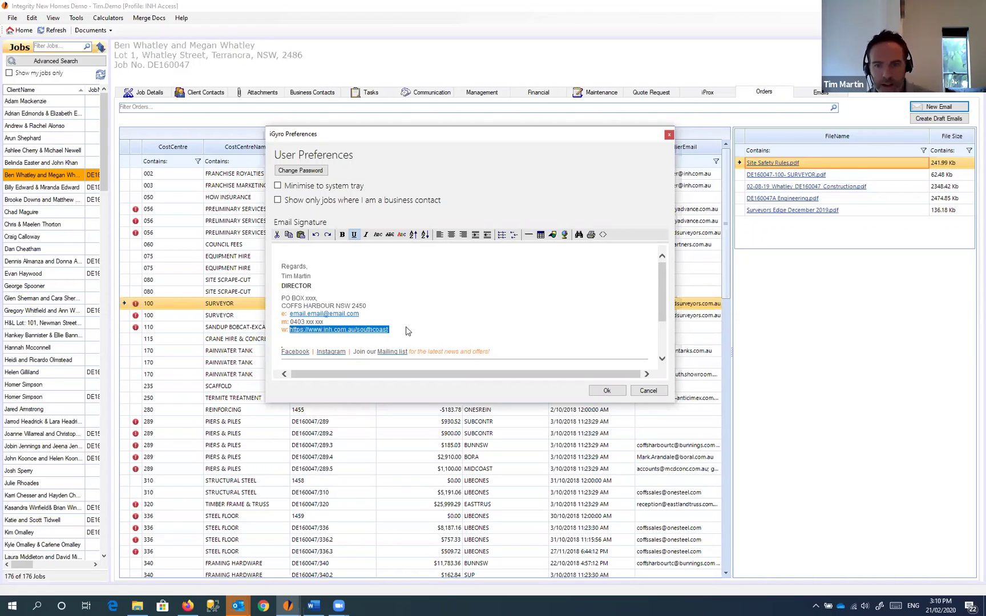
{"action": "left_click", "coordinate": [565, 235]}
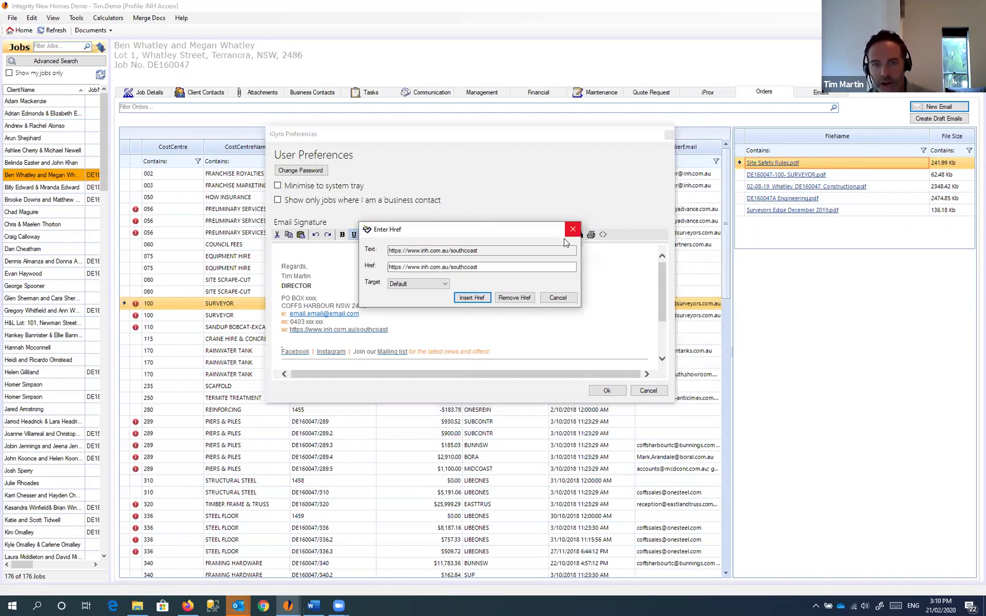
{"action": "left_click_drag", "start_coordinate": [478, 267], "coordinate": [451, 271]}
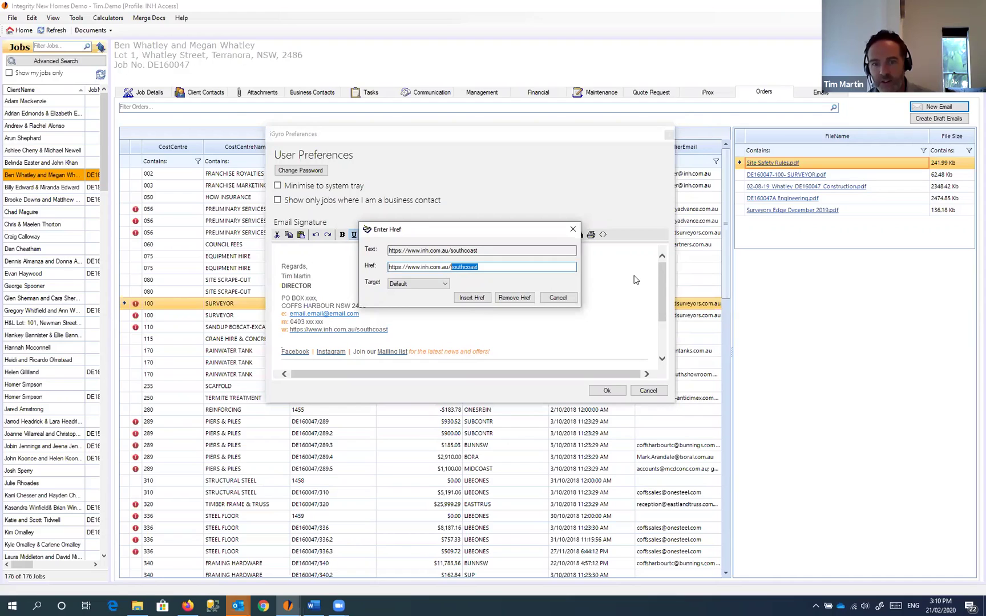
{"action": "key", "text": "BackSpace"}
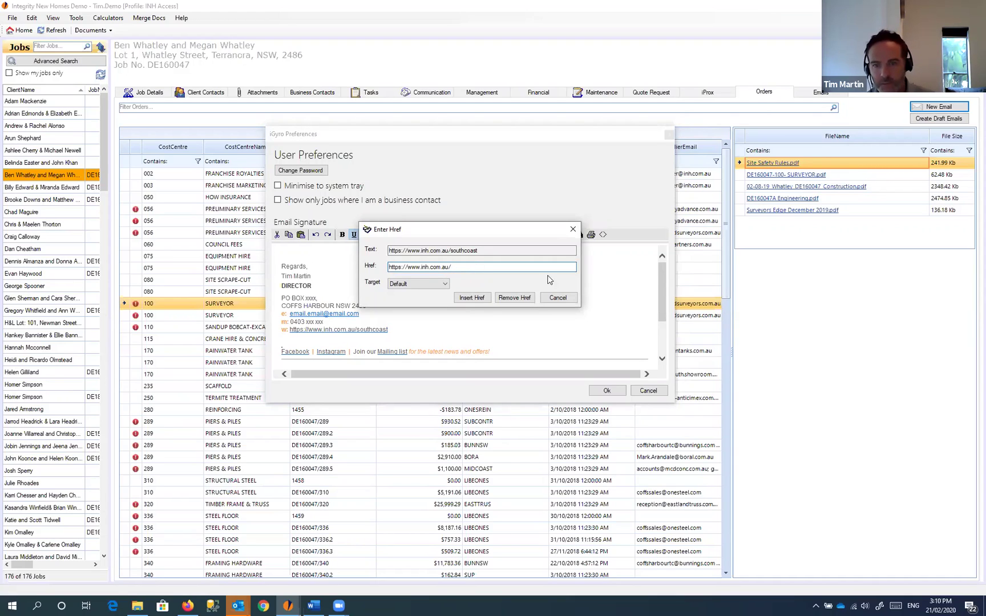
{"action": "left_click", "coordinate": [475, 297]}
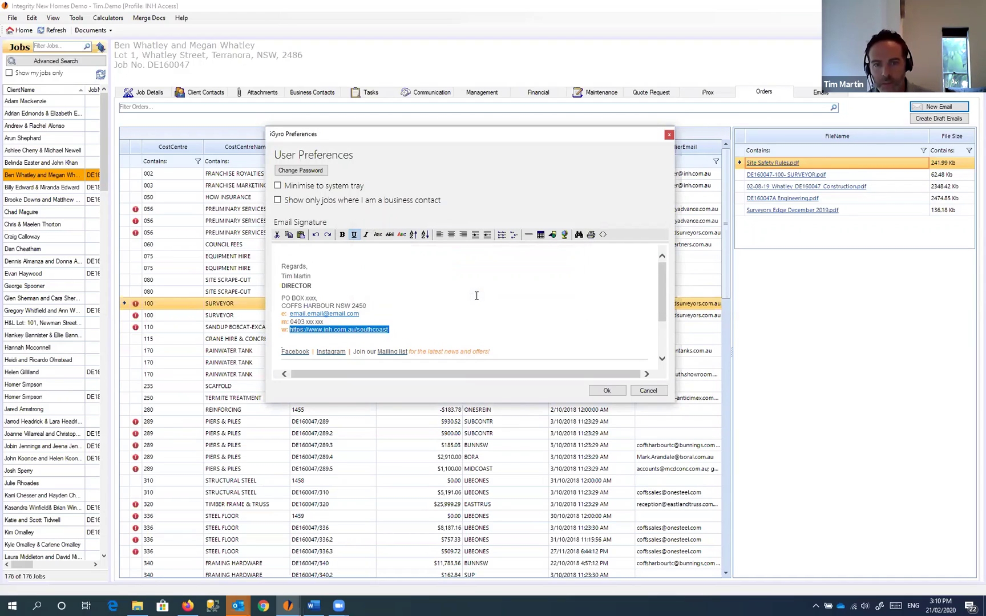
Step: Trim the displayed website text to match the link and verify its target address
{"action": "left_click", "coordinate": [400, 331]}
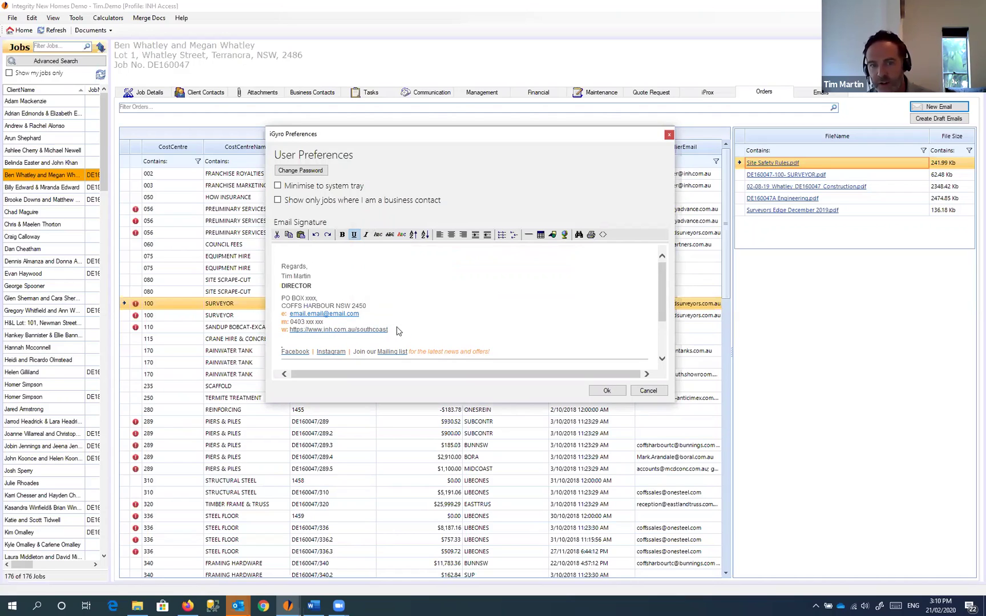
{"action": "key", "text": "BackSpace"}
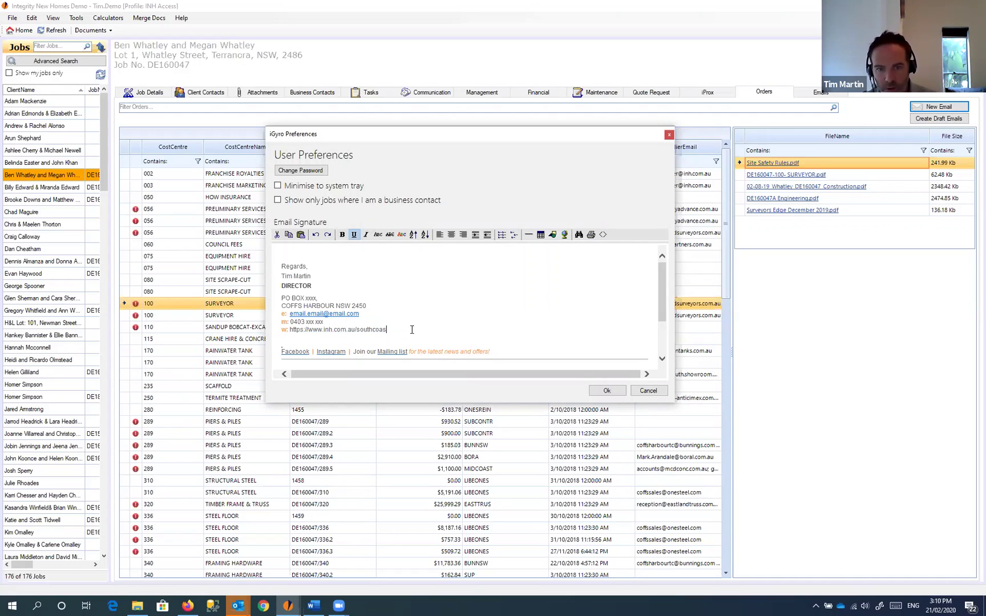
{"action": "key", "text": "BackSpace"}
{"action": "key", "text": "BackSpace"}
{"action": "key", "text": "BackSpace"}
{"action": "key", "text": "BackSpace"}
{"action": "key", "text": "BackSpace"}
{"action": "key", "text": "shift+Left"}
{"action": "key", "text": "shift+Left"}
{"action": "key", "text": "shift+Left"}
{"action": "key", "text": "shift+Left"}
{"action": "key", "text": "shift+Left"}
{"action": "key", "text": "shift+Left"}
{"action": "key", "text": "shift+Left"}
{"action": "key", "text": "shift+Left"}
{"action": "key", "text": "shift+Left"}
{"action": "key", "text": "shift+Left"}
{"action": "key", "text": "shift+Left"}
{"action": "key", "text": "shift+Left"}
{"action": "key", "text": "shift+Left"}
{"action": "key", "text": "shift+Left"}
{"action": "key", "text": "shift+Left"}
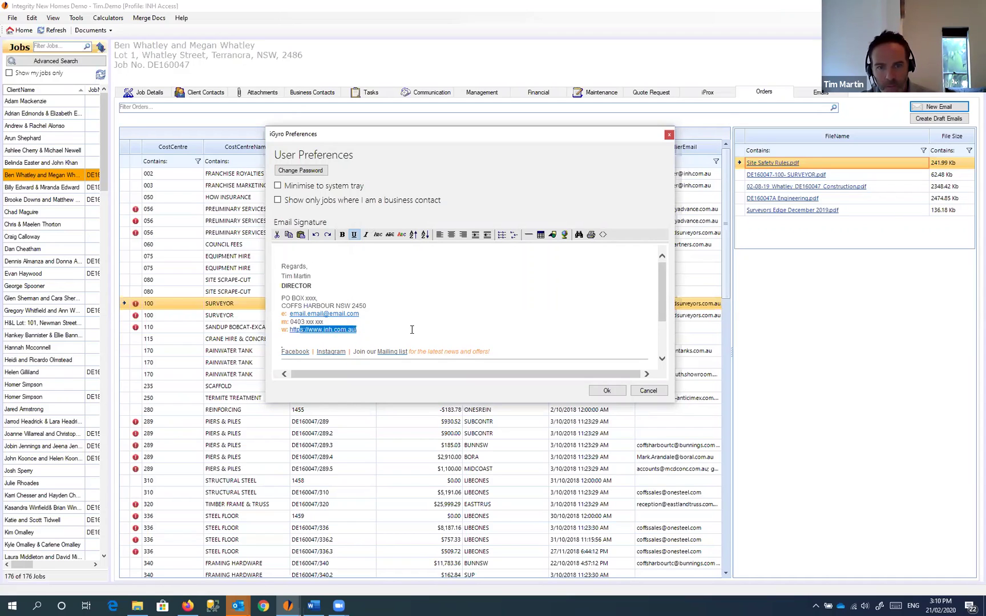
{"action": "key", "text": "shift+Left"}
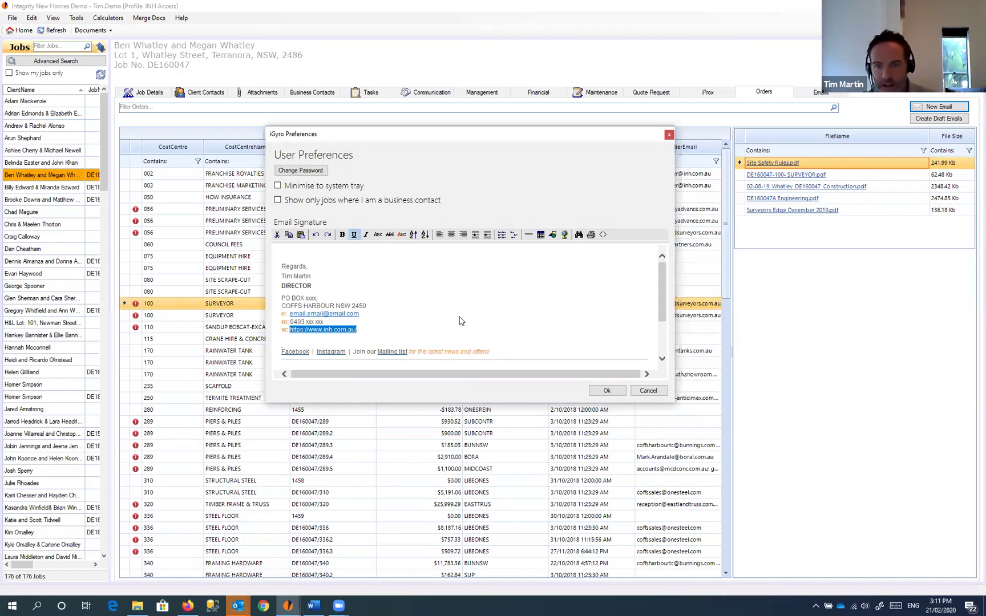
{"action": "left_click", "coordinate": [449, 267]}
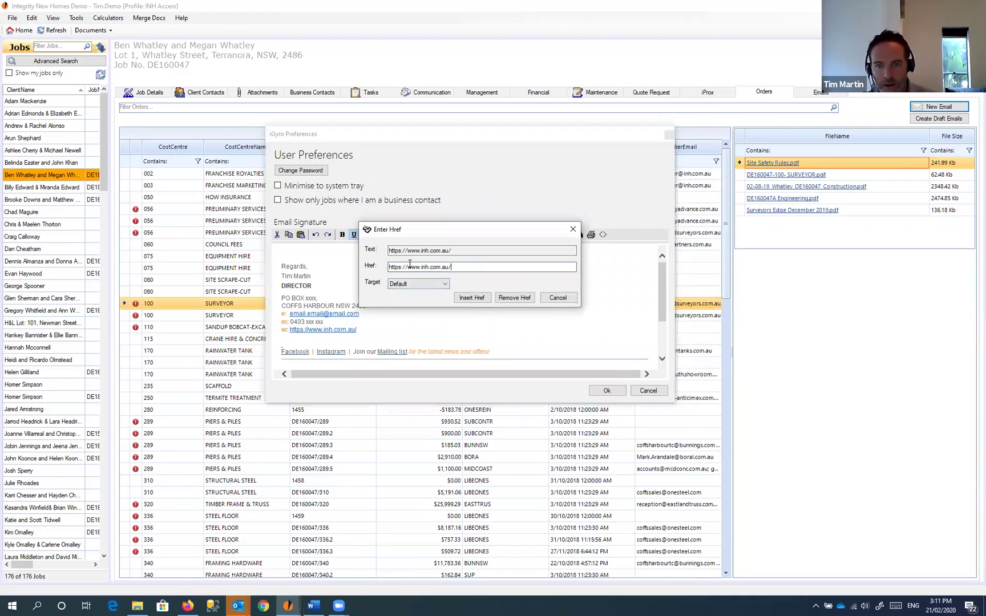
{"action": "left_click", "coordinate": [559, 298]}
Step: Confirm the Facebook link's target address and save the preferences with Ok
{"action": "left_click", "coordinate": [399, 322]}
{"action": "scroll", "coordinate": [444, 296], "scroll_direction": "down", "scroll_amount": 2}
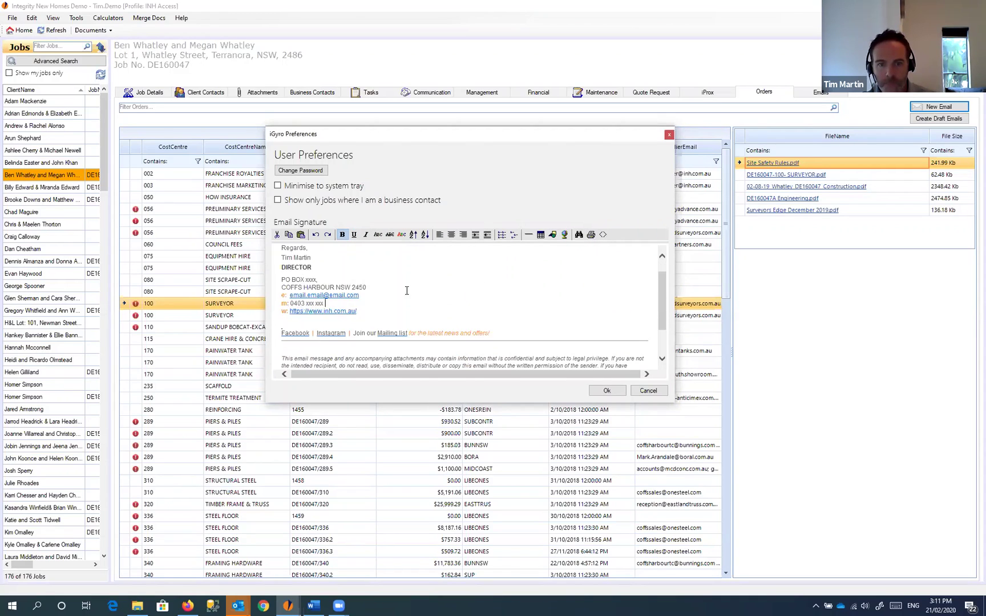
{"action": "left_click_drag", "start_coordinate": [309, 314], "coordinate": [283, 315]}
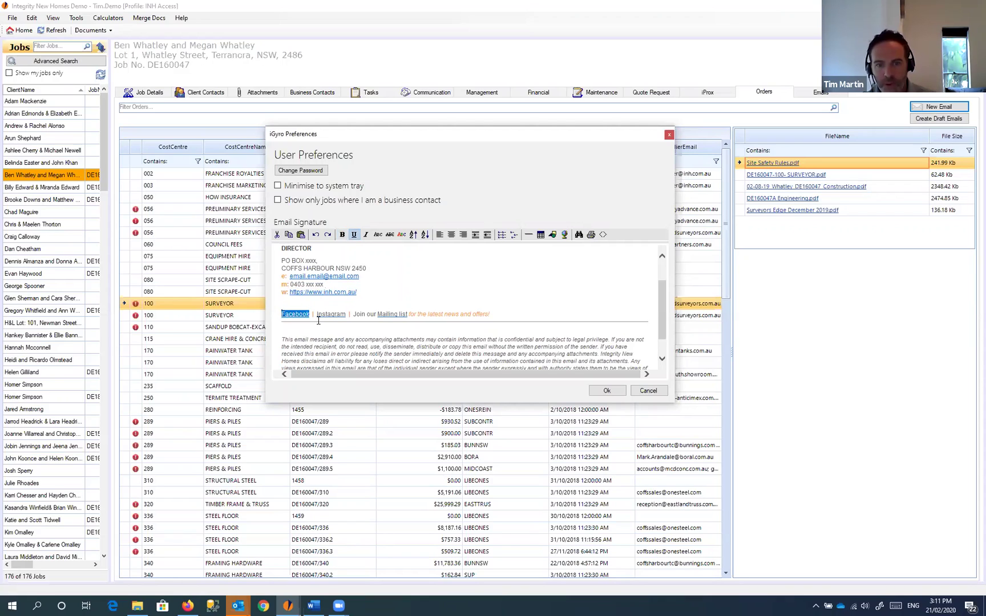
{"action": "left_click", "coordinate": [566, 234]}
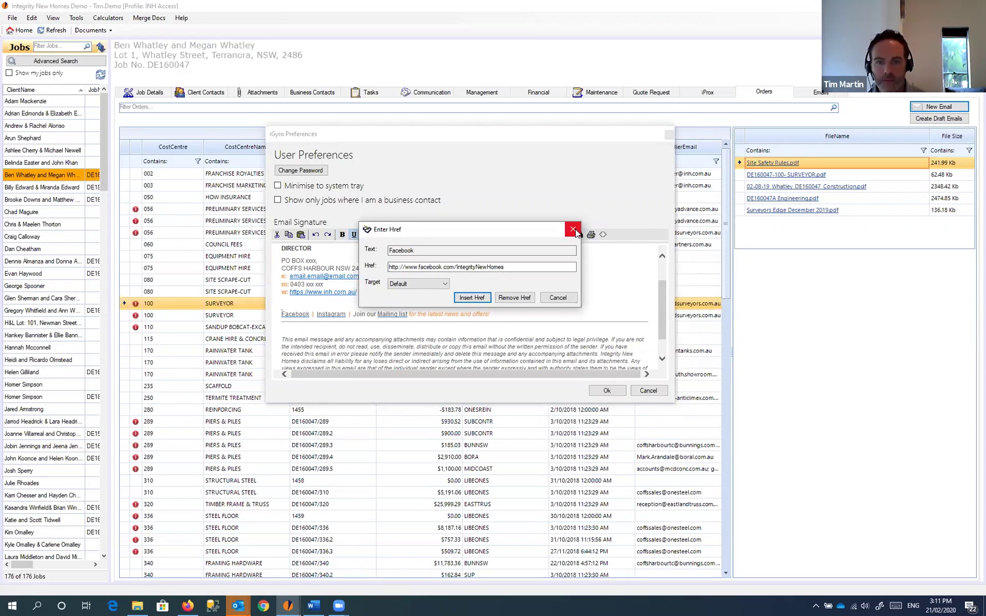
{"action": "left_click", "coordinate": [573, 229]}
{"action": "left_click", "coordinate": [501, 293]}
{"action": "scroll", "coordinate": [500, 291], "scroll_direction": "up", "scroll_amount": 2}
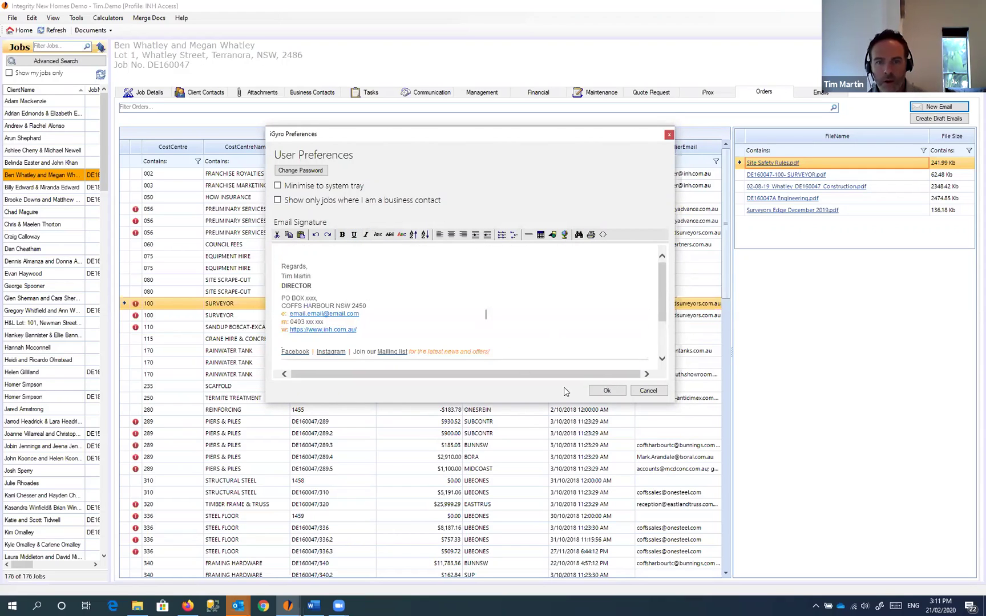
{"action": "left_click", "coordinate": [607, 391]}
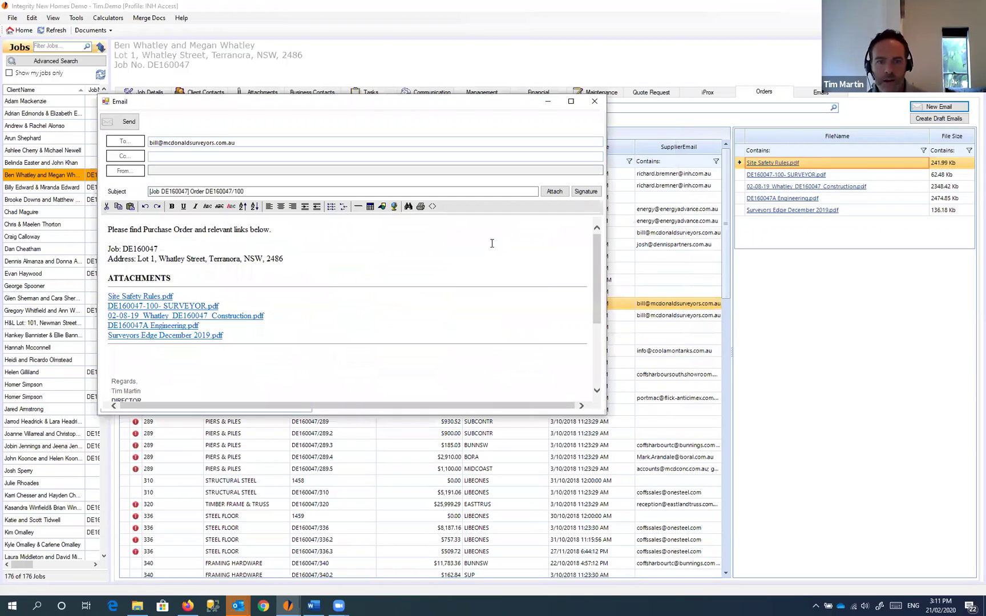
Step: Review the appended signature in the 100 SURVEYOR order email, then close the email
{"action": "scroll", "coordinate": [200, 292], "scroll_direction": "down", "scroll_amount": 5}
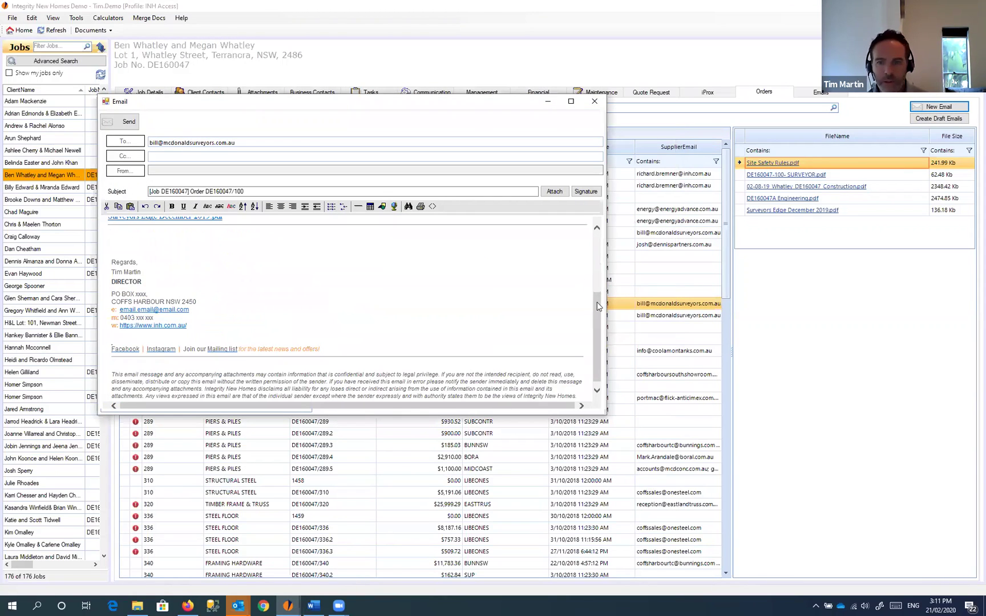
{"action": "scroll", "coordinate": [596, 313], "scroll_direction": "up", "scroll_amount": 2}
{"action": "scroll", "coordinate": [597, 313], "scroll_direction": "down", "scroll_amount": 2}
{"action": "mouse_move", "coordinate": [112, 257]}
{"action": "left_mouse_down"}
{"action": "mouse_move", "coordinate": [285, 354]}
{"action": "mouse_move", "coordinate": [556, 396]}
{"action": "left_mouse_up"}
{"action": "left_click", "coordinate": [468, 315]}
{"action": "scroll", "coordinate": [472, 316], "scroll_direction": "up", "scroll_amount": 1}
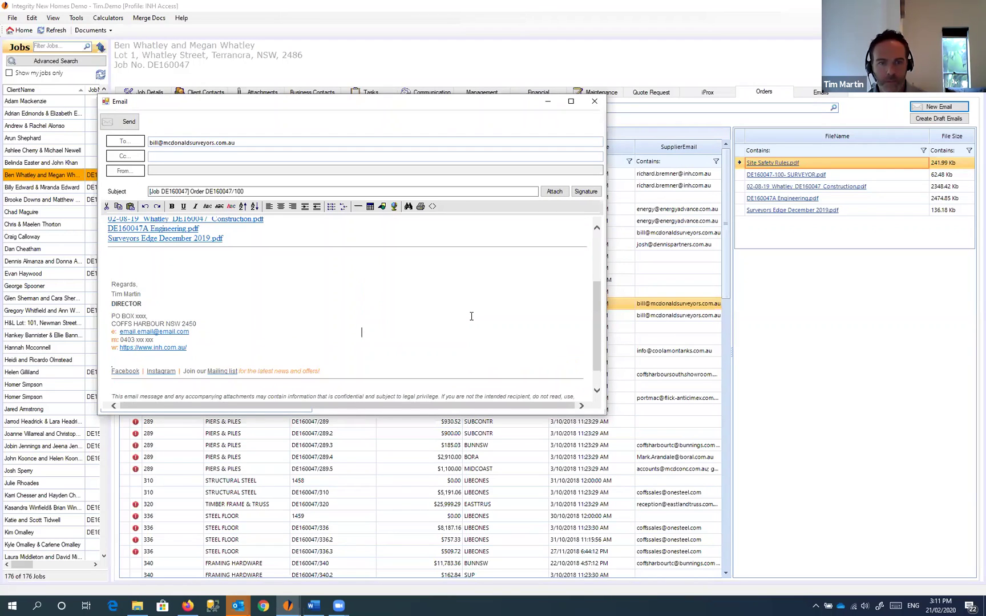
{"action": "scroll", "coordinate": [472, 316], "scroll_direction": "up", "scroll_amount": 3}
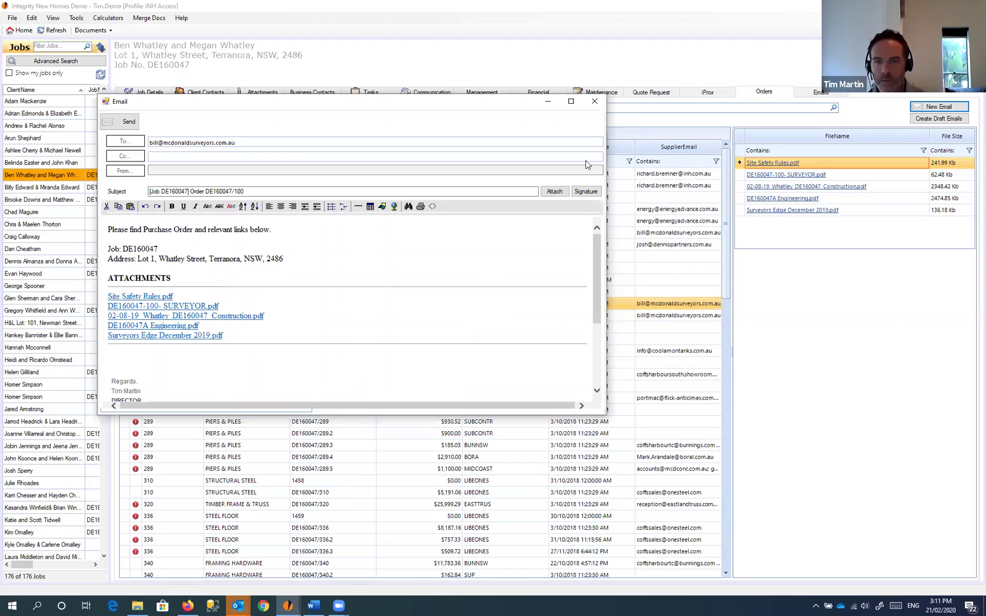
{"action": "left_click", "coordinate": [594, 103]}
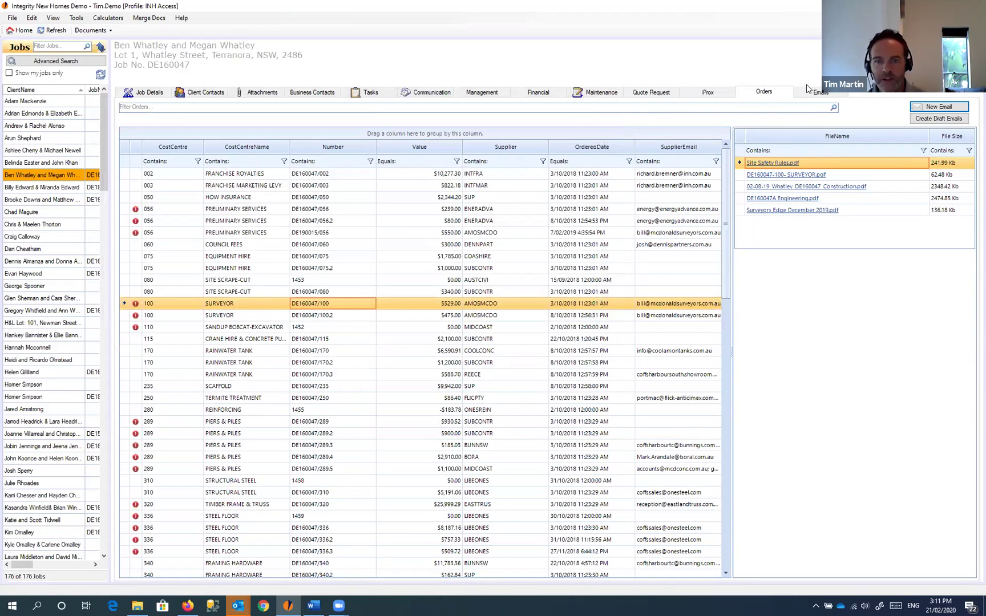
Step: Start a new email from the job's Emails list and inspect its existing signature
{"action": "left_click", "coordinate": [822, 95]}
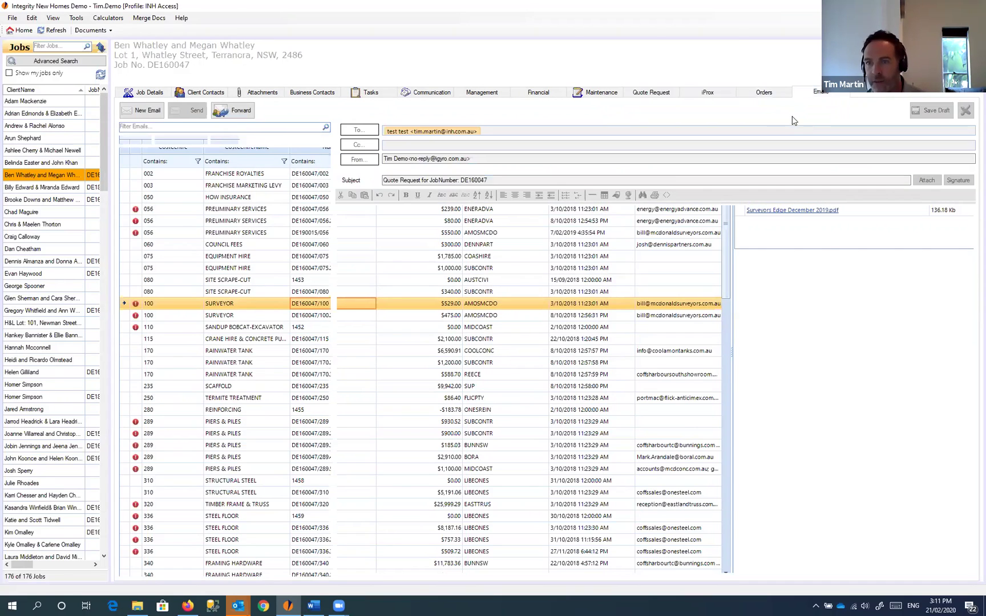
{"action": "left_click", "coordinate": [141, 113]}
{"action": "mouse_move", "coordinate": [364, 222]}
{"action": "left_mouse_down"}
{"action": "mouse_move", "coordinate": [507, 391]}
{"action": "mouse_move", "coordinate": [489, 418]}
{"action": "left_mouse_up"}
{"action": "left_click", "coordinate": [490, 418]}
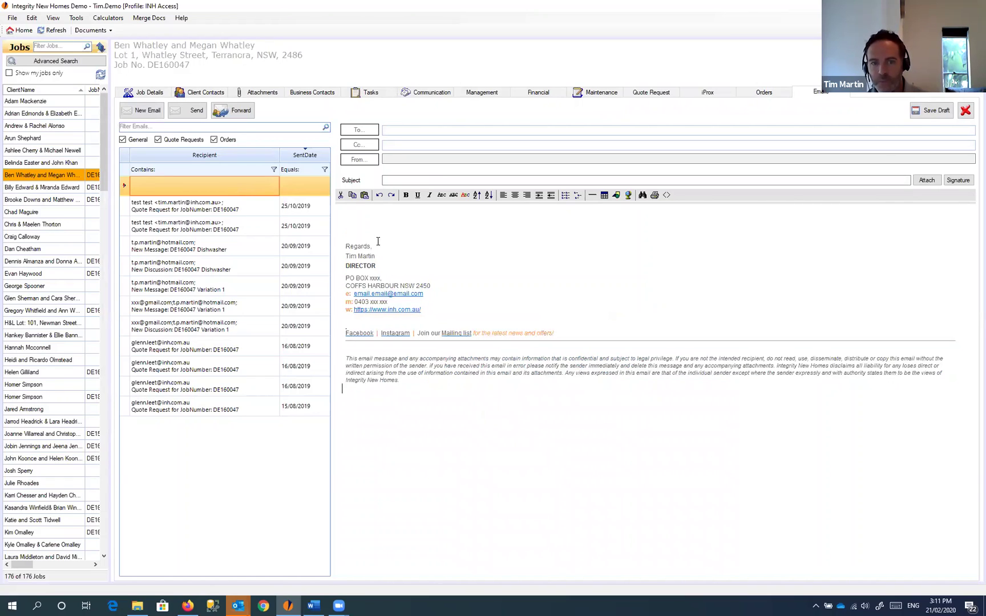
Step: Delete the body's signature and disclaimer, then insert the saved company signature
{"action": "left_click", "coordinate": [365, 223]}
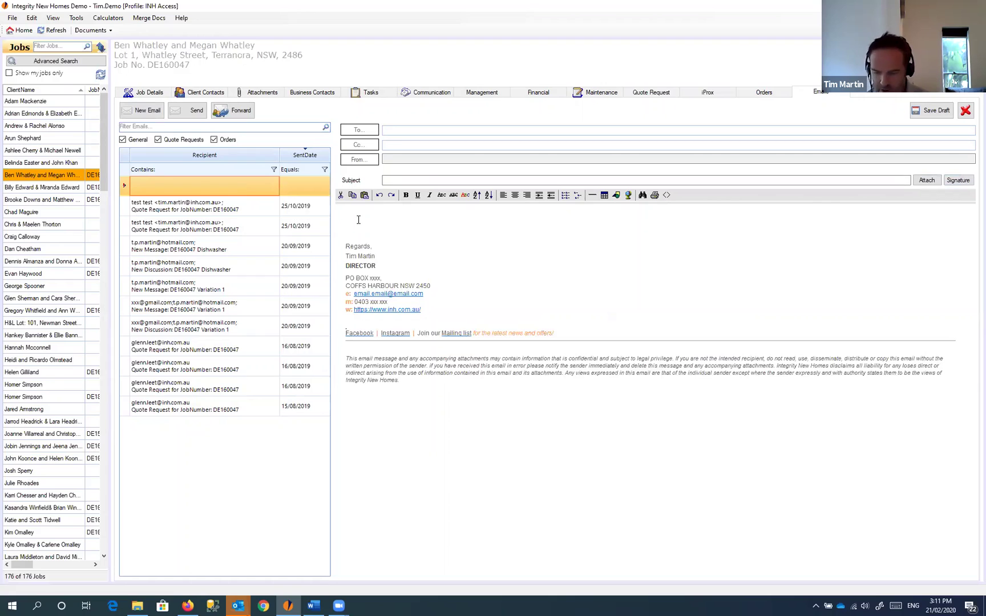
{"action": "key", "text": "shift+Down"}
{"action": "key", "text": "shift+Down"}
{"action": "key", "text": "shift+Down"}
{"action": "key", "text": "shift+Down"}
{"action": "key", "text": "shift+Down"}
{"action": "key", "text": "shift+Down"}
{"action": "key", "text": "shift+Down"}
{"action": "key", "text": "shift+Down"}
{"action": "key", "text": "shift+Down"}
{"action": "key", "text": "shift+Down"}
{"action": "key", "text": "shift+Down"}
{"action": "key", "text": "shift+Down"}
{"action": "key", "text": "shift+Down"}
{"action": "key", "text": "shift+Down"}
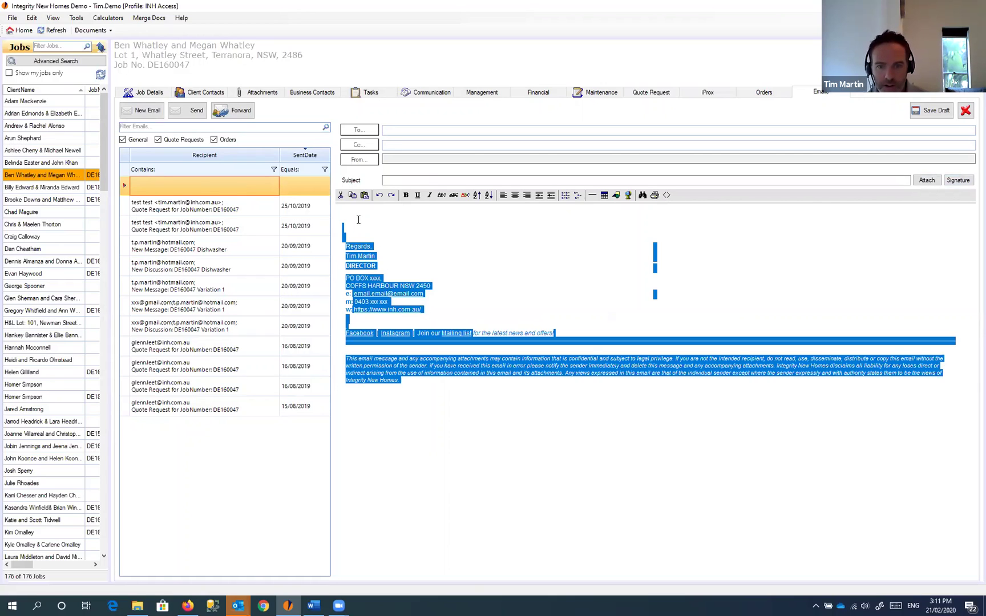
{"action": "key", "text": "Delete"}
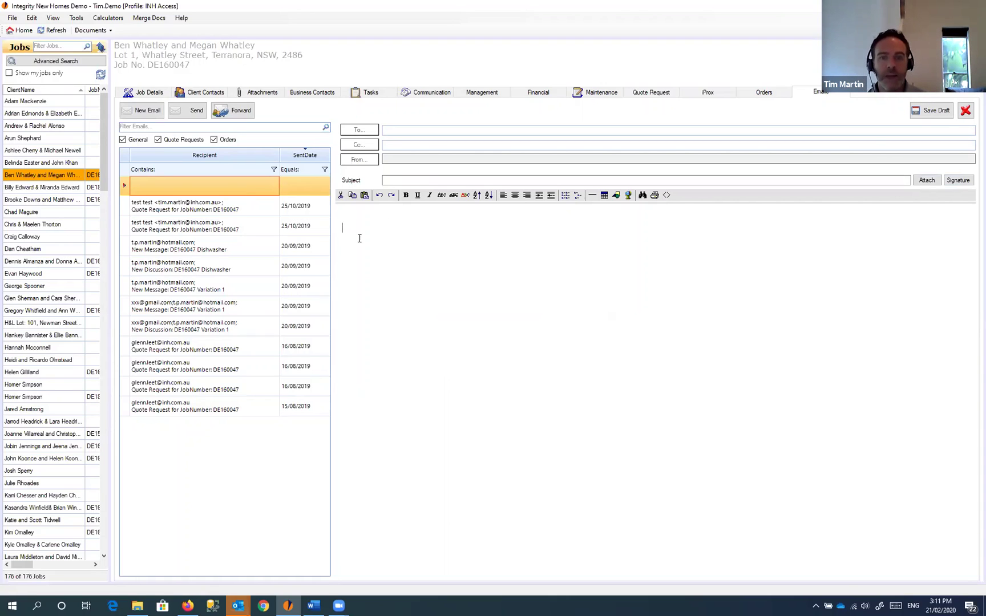
{"action": "left_click", "coordinate": [958, 180]}
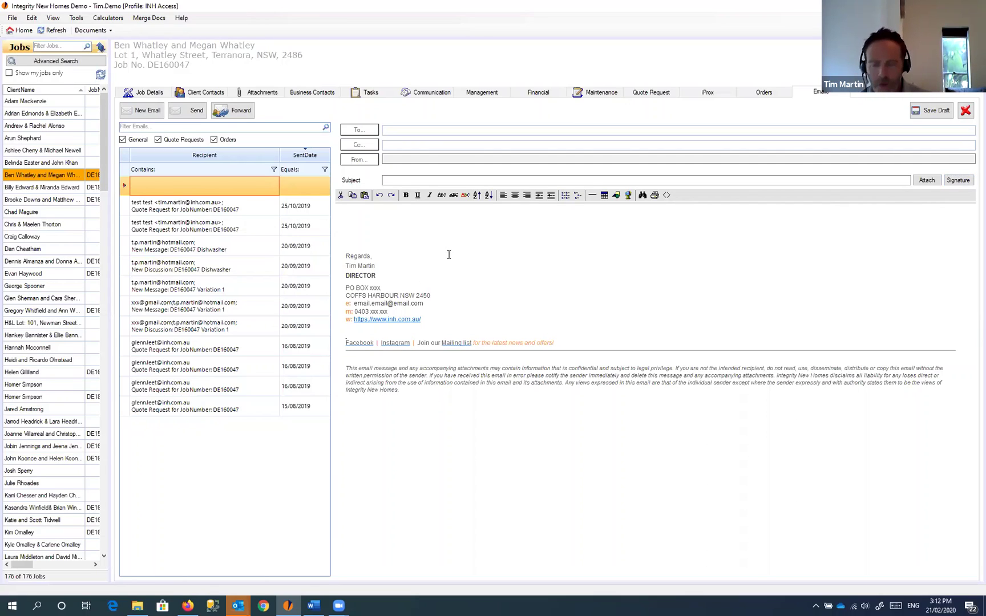
{"action": "left_click", "coordinate": [366, 237]}
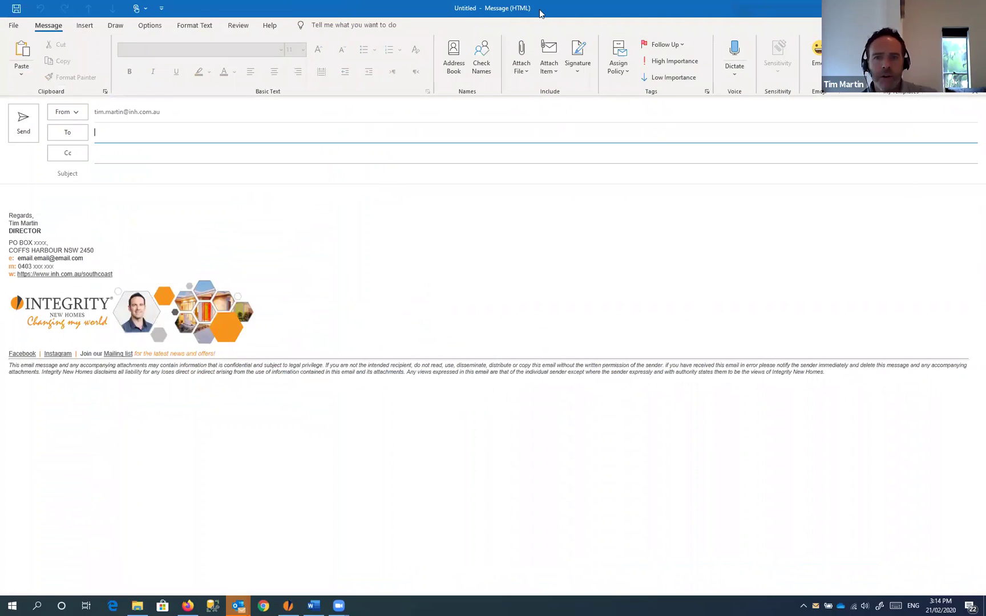
Step: Switch the Outlook message to Plain Text, accepting the Compatibility Checker warning
{"action": "left_click_drag", "start_coordinate": [586, 5], "coordinate": [462, 102]}
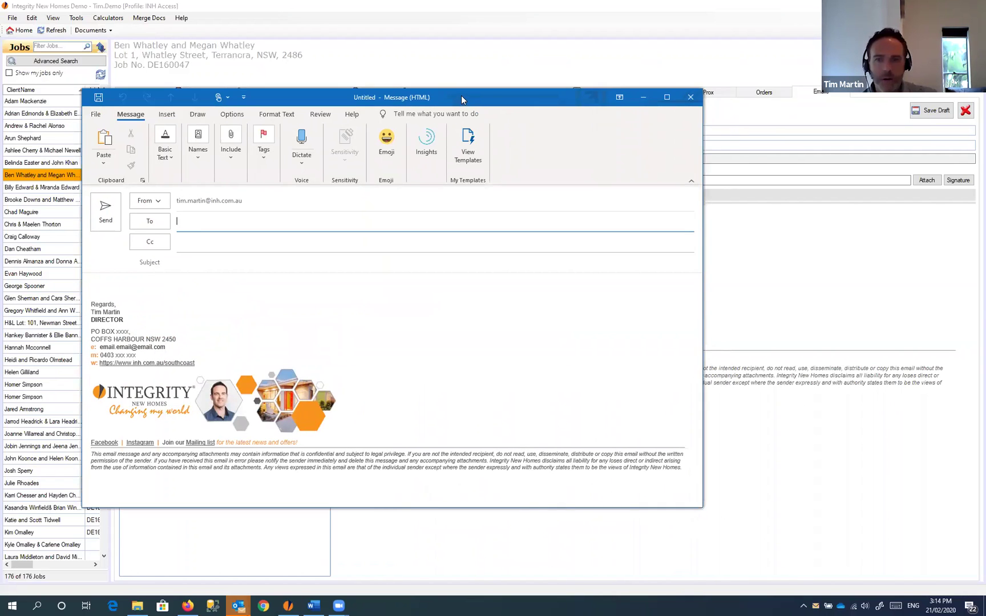
{"action": "double_click", "coordinate": [462, 95]}
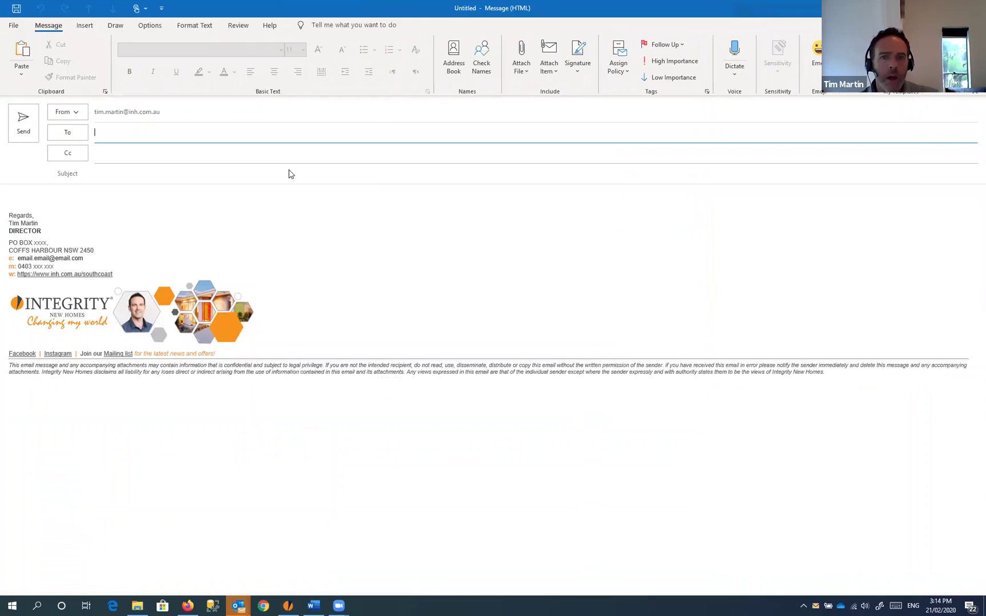
{"action": "left_click", "coordinate": [192, 29]}
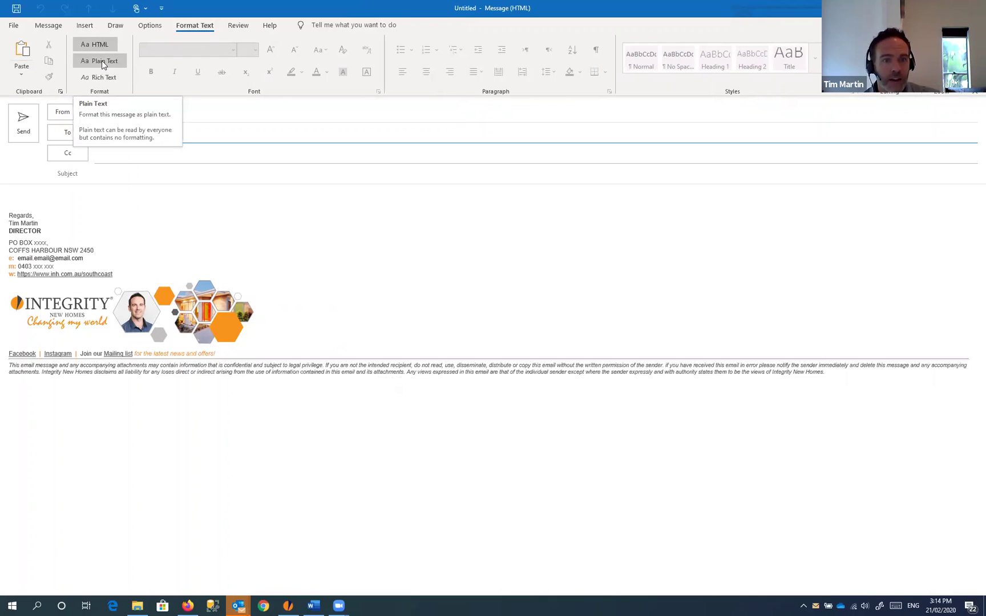
{"action": "left_click", "coordinate": [101, 61]}
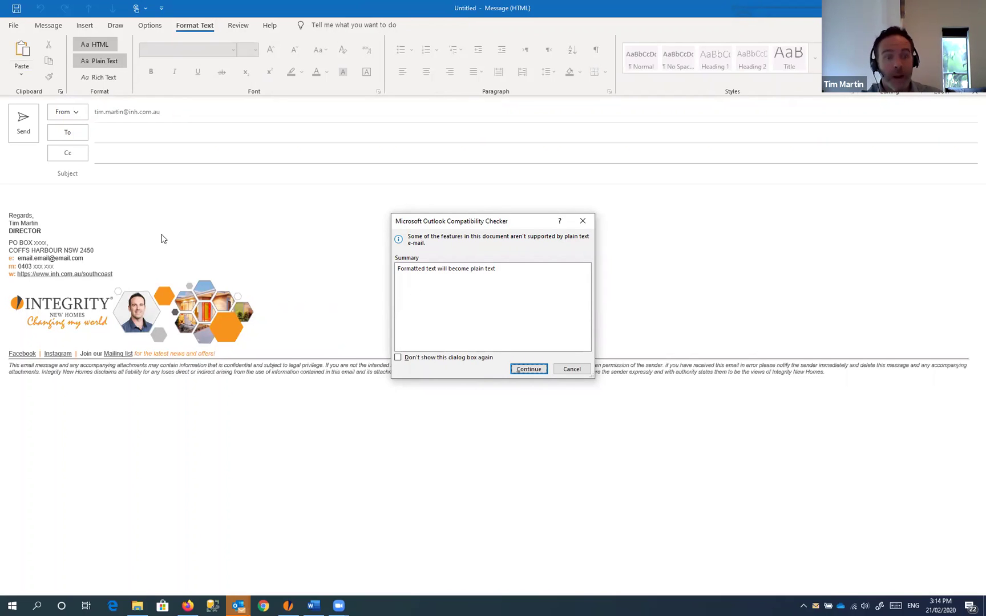
{"action": "left_click", "coordinate": [528, 370]}
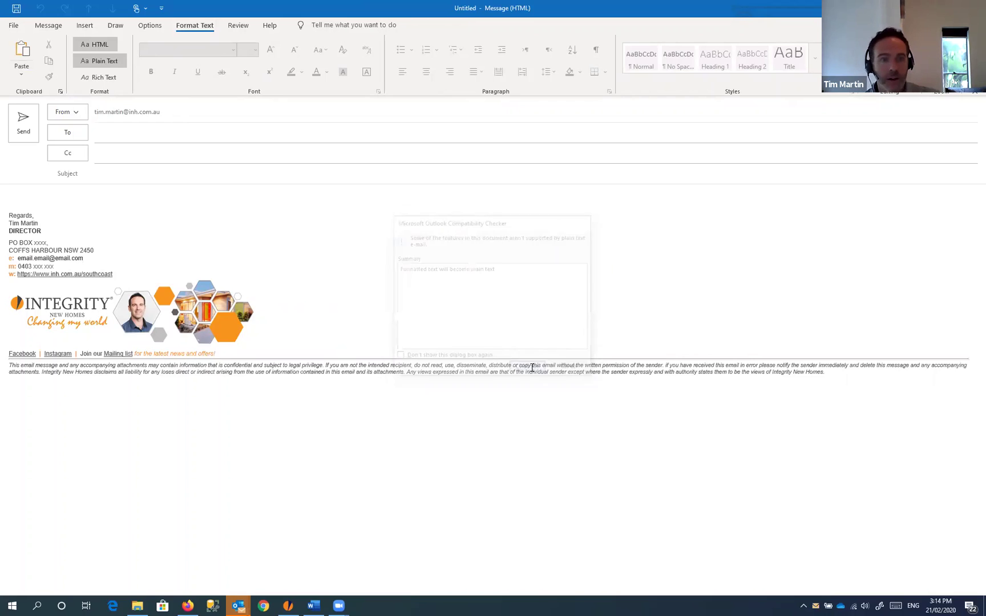
{"action": "left_click_drag", "start_coordinate": [30, 204], "coordinate": [294, 308]}
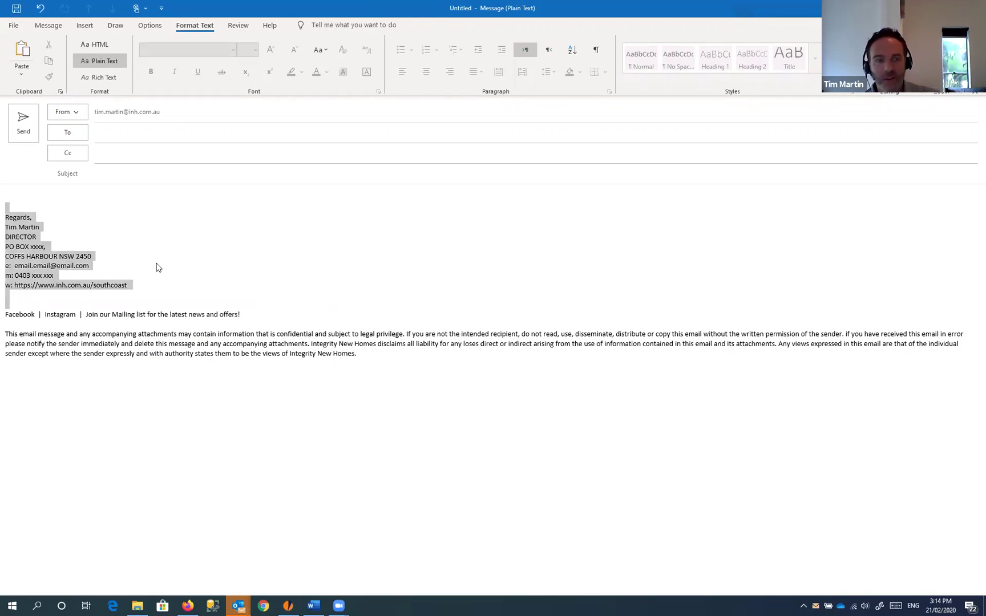
Step: Inspect the unformatted signature lines, then choose HTML on the Format Text tab
{"action": "left_click", "coordinate": [155, 260]}
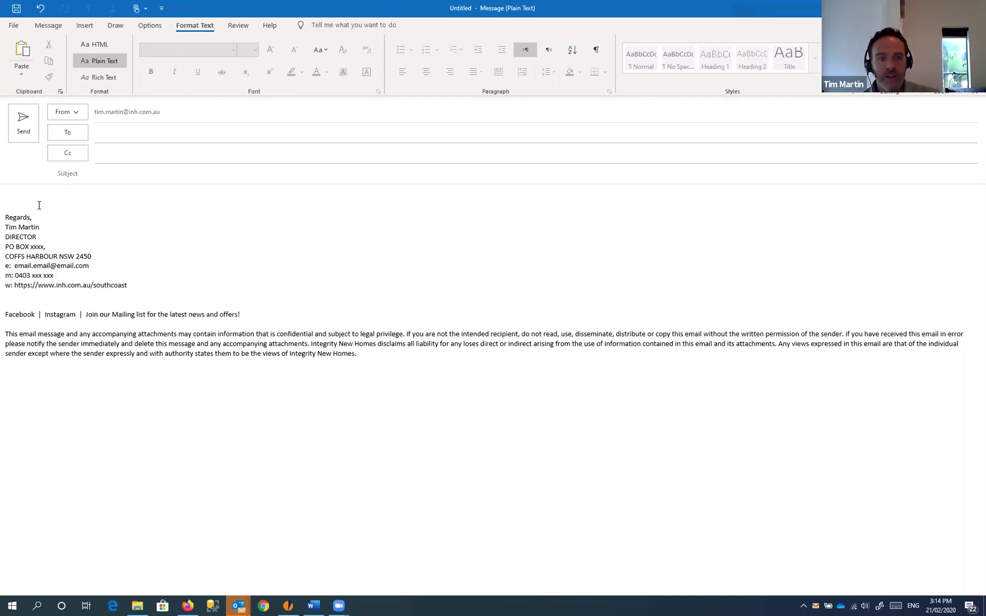
{"action": "left_click_drag", "start_coordinate": [37, 195], "coordinate": [483, 377]}
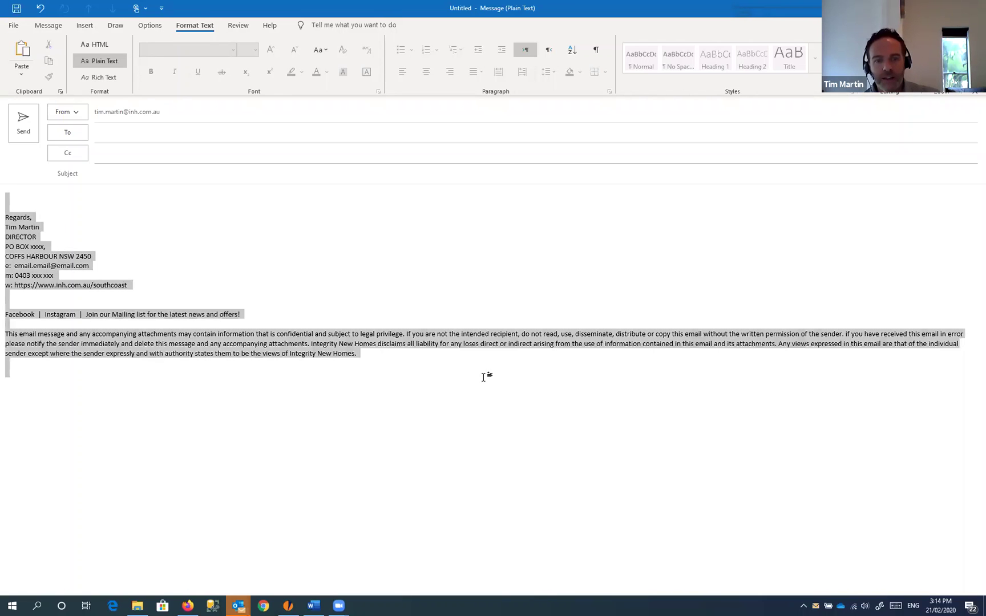
{"action": "left_click", "coordinate": [131, 224]}
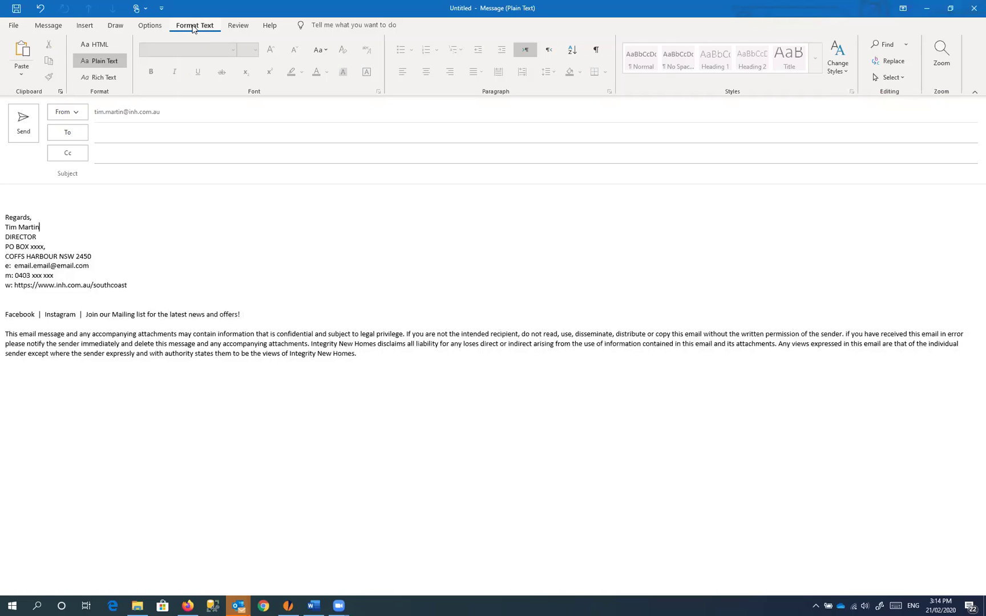
{"action": "left_click", "coordinate": [25, 198]}
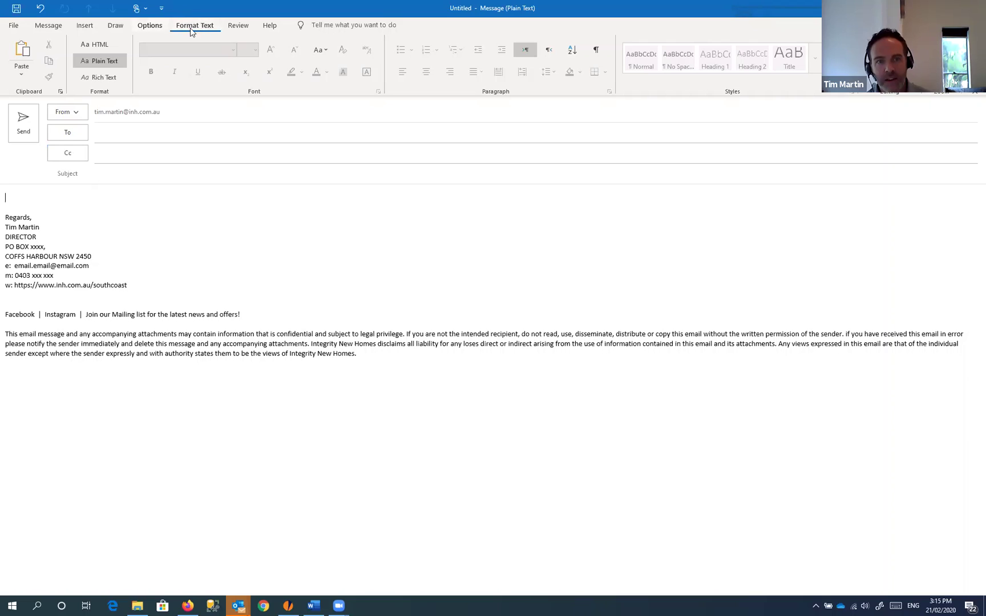
{"action": "left_click", "coordinate": [96, 47]}
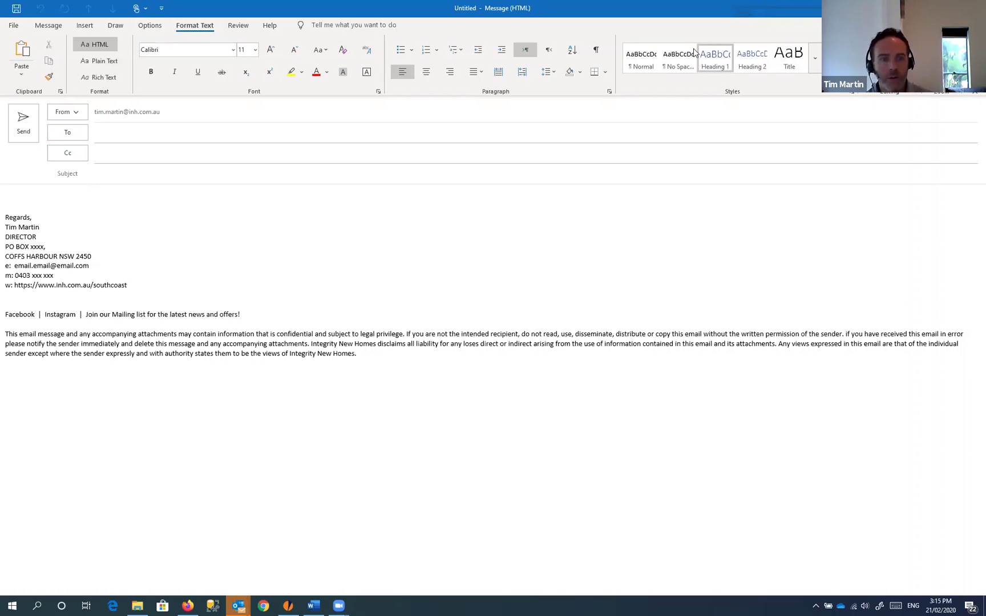
Step: Insert the first saved signature from the Message tab's Signature list, restoring the Integrity banner
{"action": "left_click", "coordinate": [54, 26]}
{"action": "left_click", "coordinate": [588, 68]}
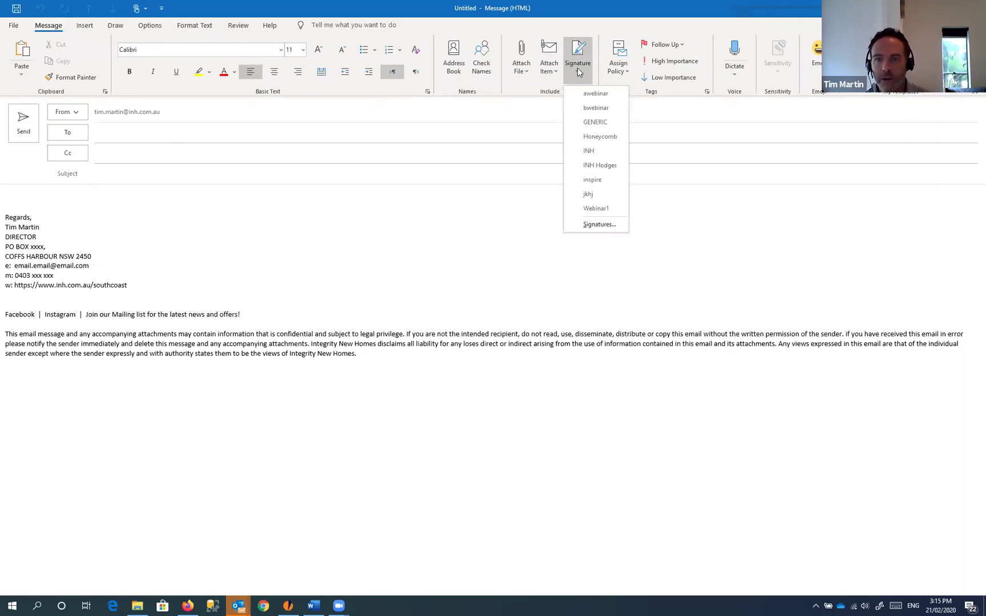
{"action": "left_click", "coordinate": [605, 96]}
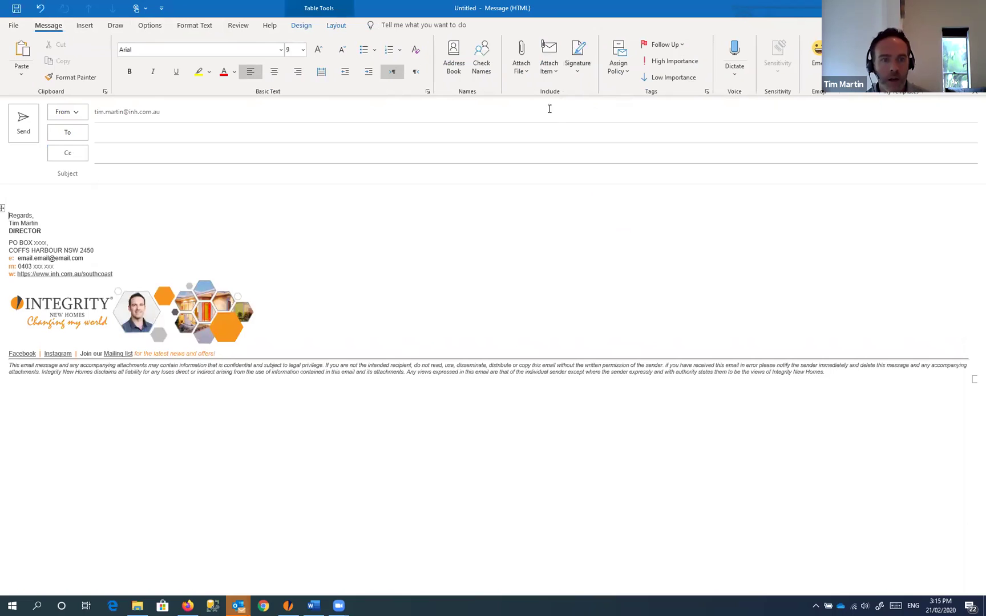
{"action": "left_click", "coordinate": [581, 74]}
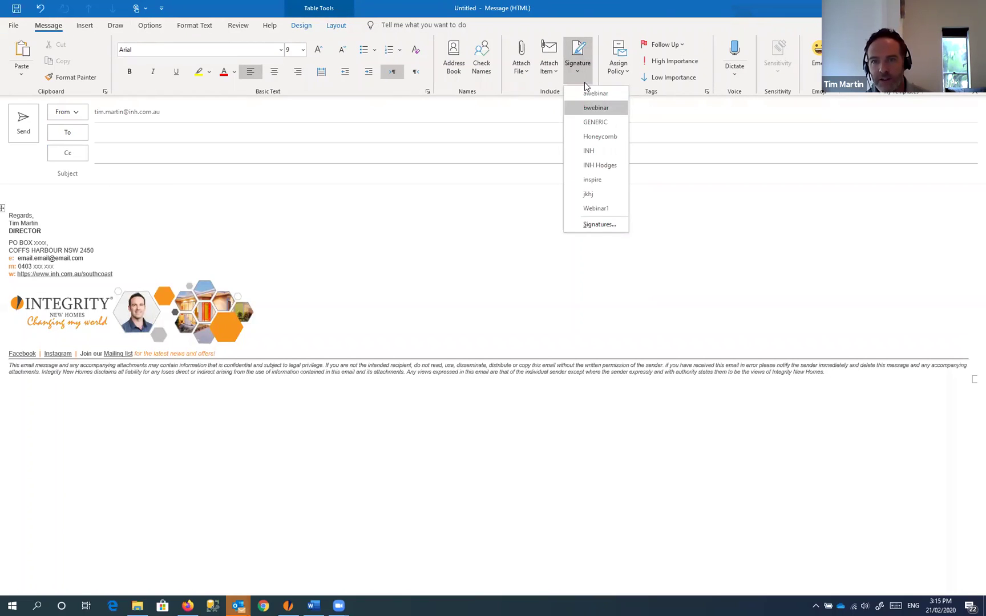
{"action": "left_click", "coordinate": [433, 156]}
{"action": "left_click_drag", "start_coordinate": [44, 205], "coordinate": [338, 382]}
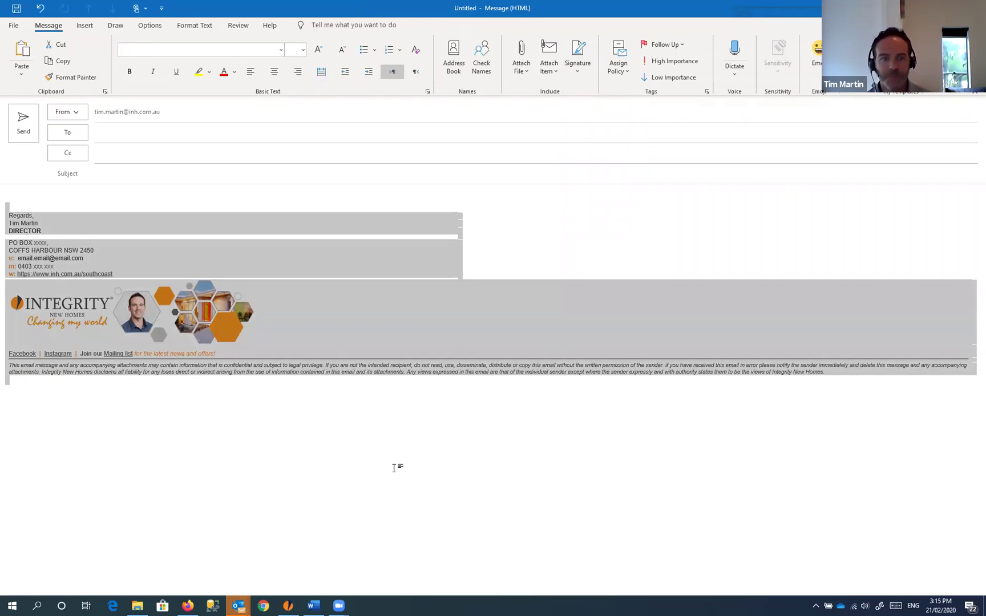
{"action": "left_click", "coordinate": [230, 198]}
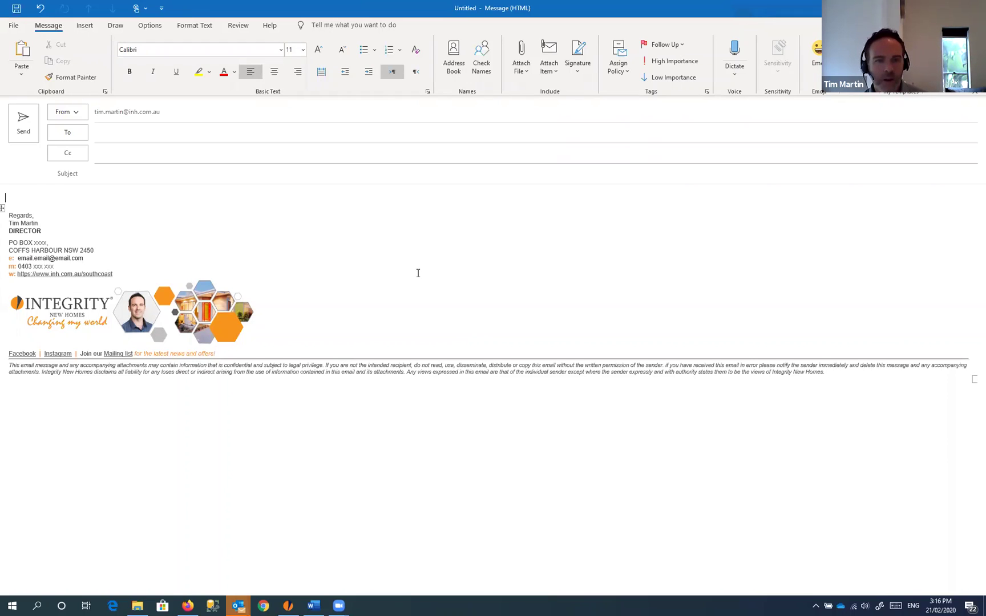
{"action": "left_click", "coordinate": [40, 195]}
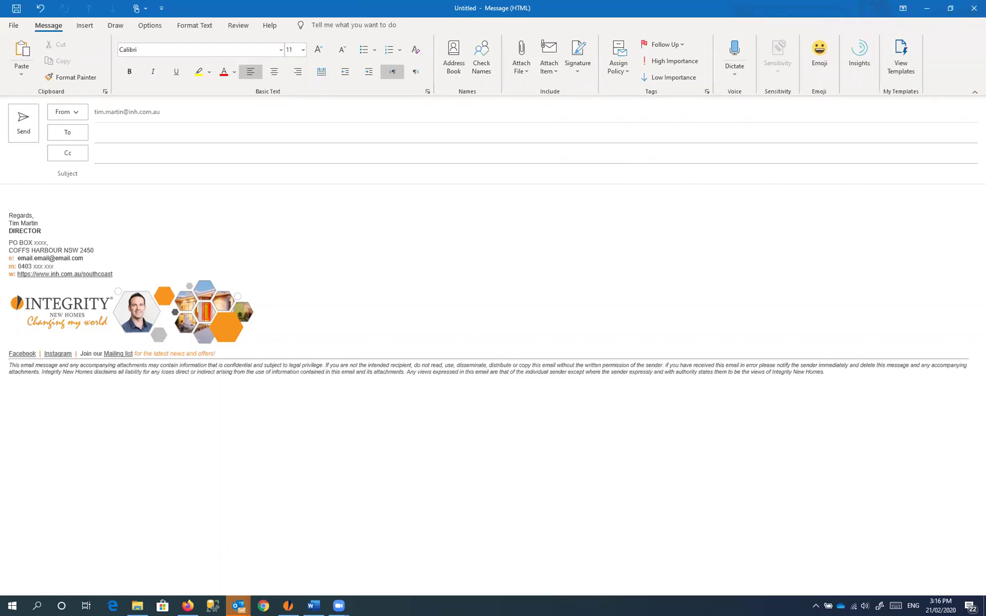